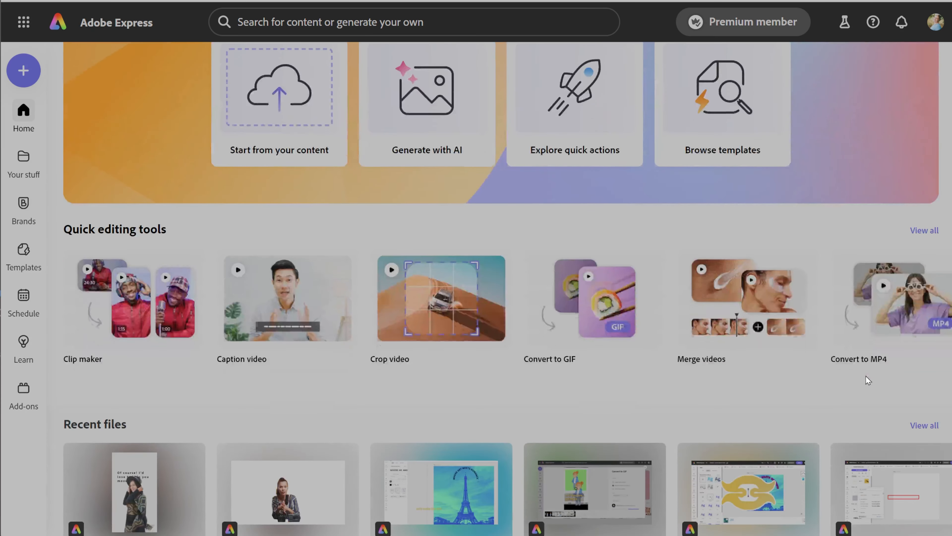
Start a new blank Mobile video project (1,080 x 1,920 px) from the video canvases
{"action": "scroll", "coordinate": [868, 380], "scroll_direction": "down", "scroll_amount": 2}
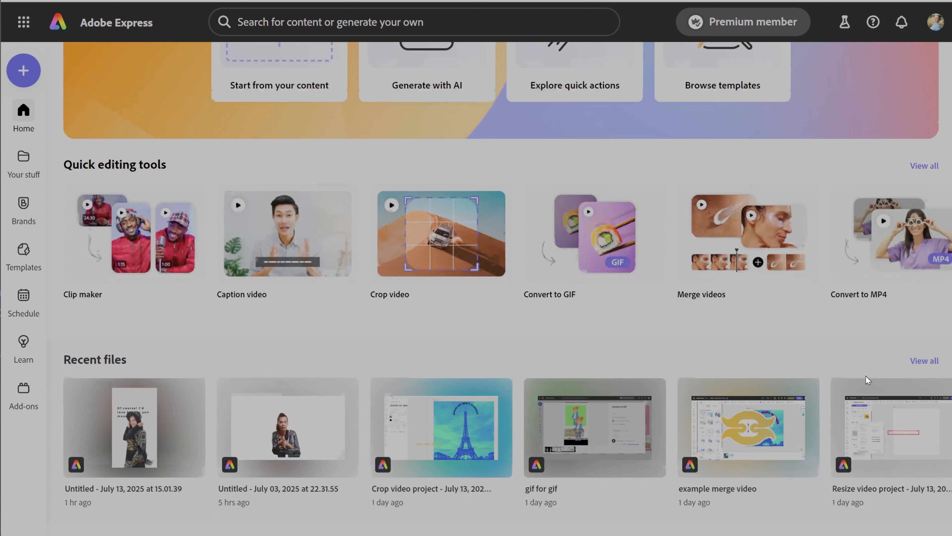
{"action": "scroll", "coordinate": [868, 379], "scroll_direction": "down", "scroll_amount": 5}
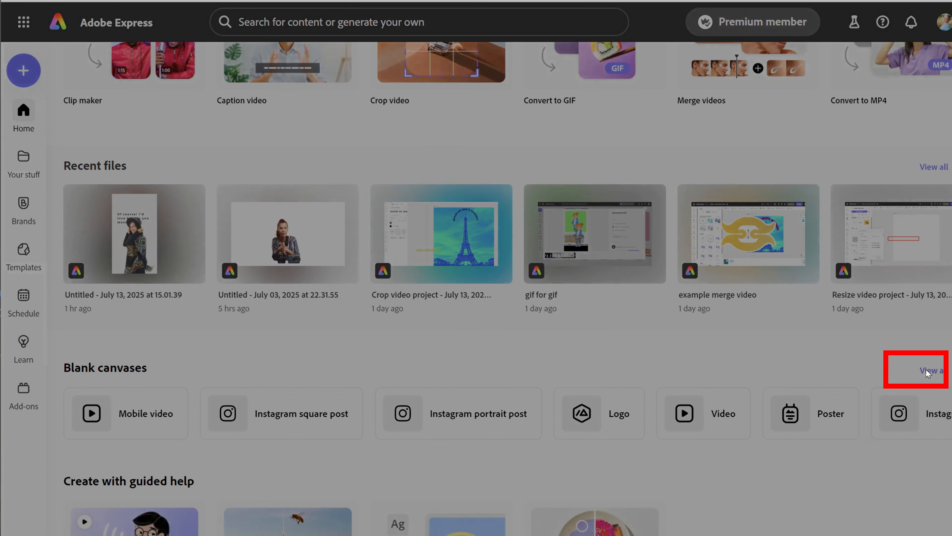
{"action": "left_click", "coordinate": [924, 370]}
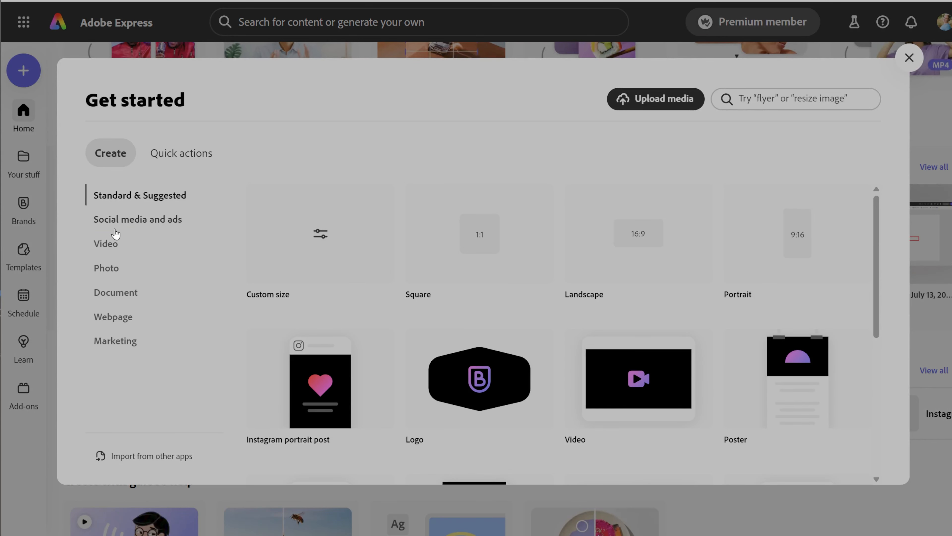
{"action": "left_click", "coordinate": [106, 246]}
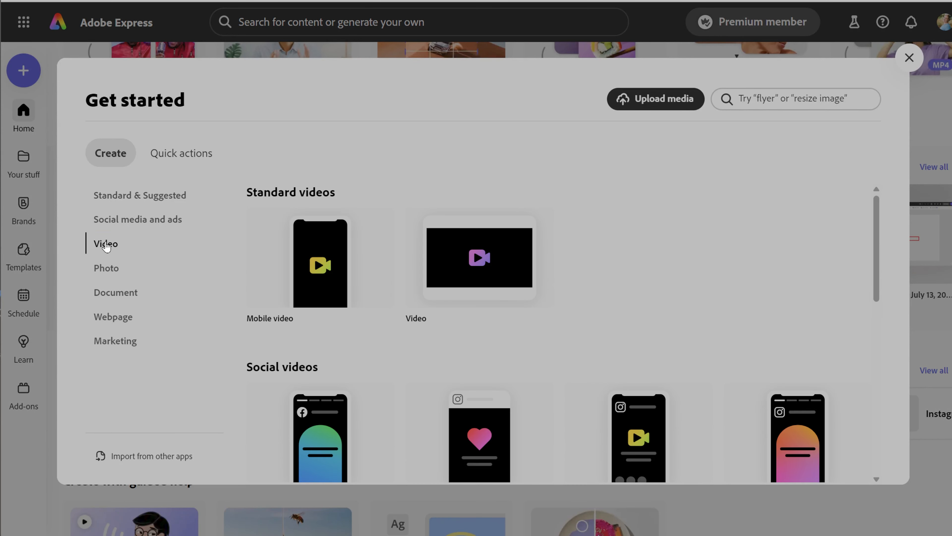
{"action": "mouse_move", "coordinate": [361, 273]}
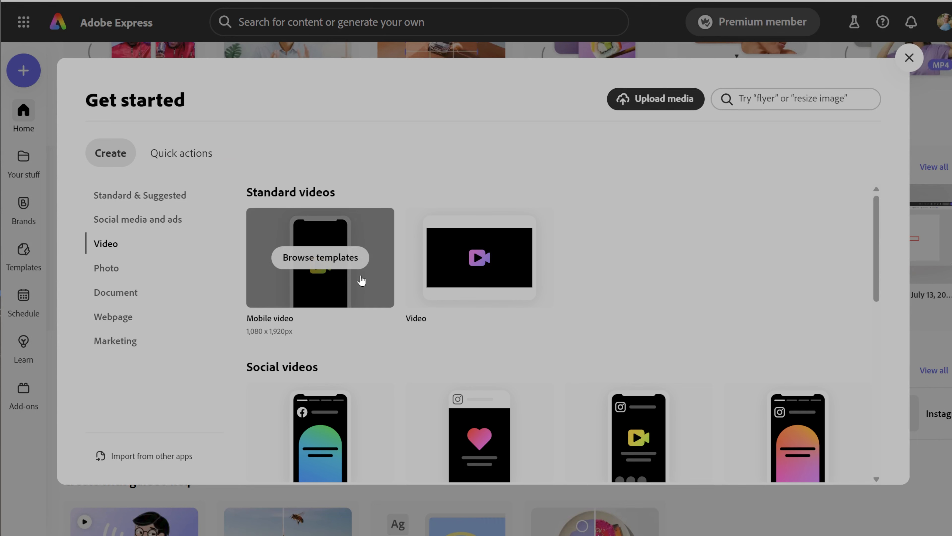
{"action": "left_click", "coordinate": [361, 279]}
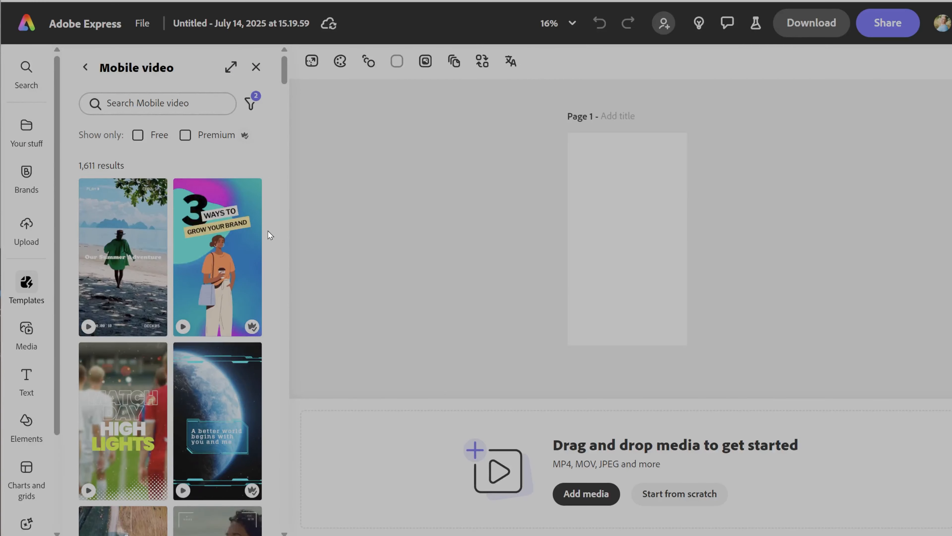
Show the video collection in the media library, and open the upload from device dialog and dismiss it
{"action": "left_click", "coordinate": [23, 329]}
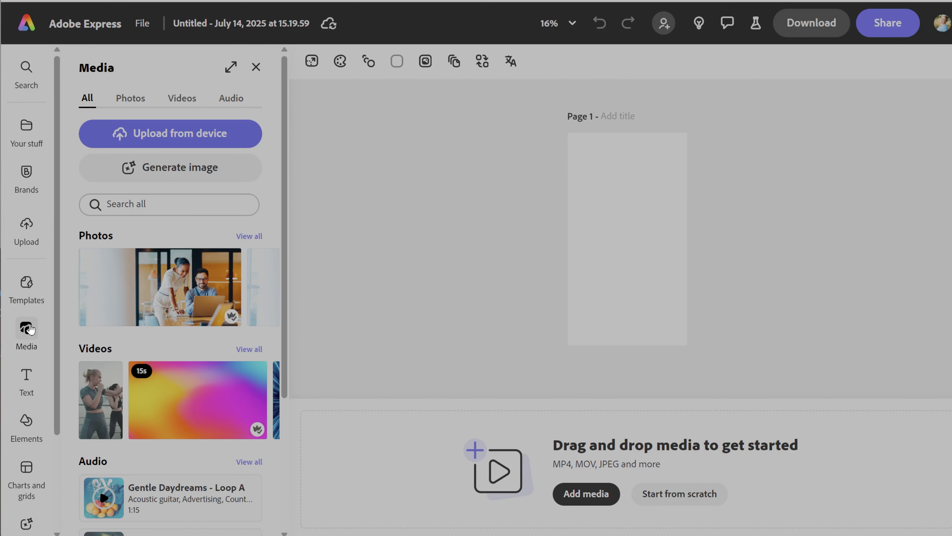
{"action": "left_click", "coordinate": [182, 99]}
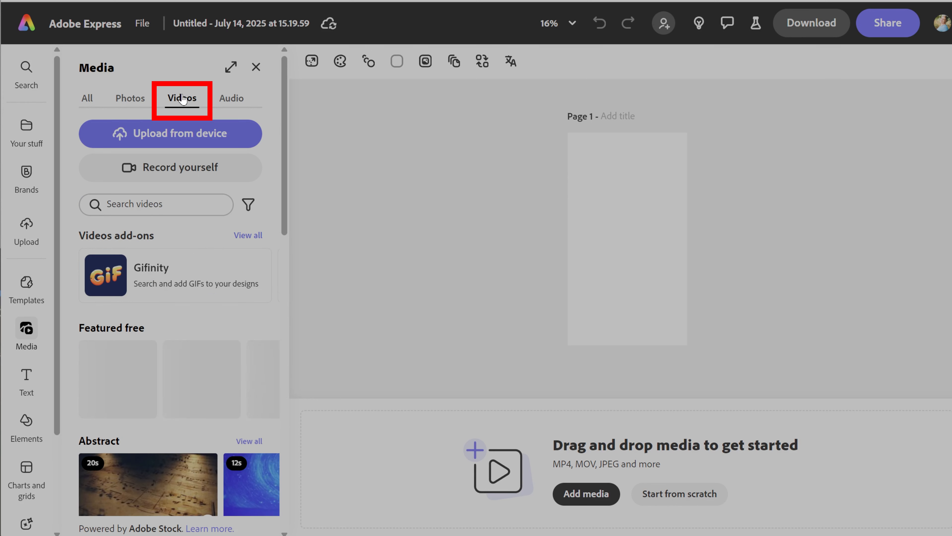
{"action": "left_click", "coordinate": [240, 132]}
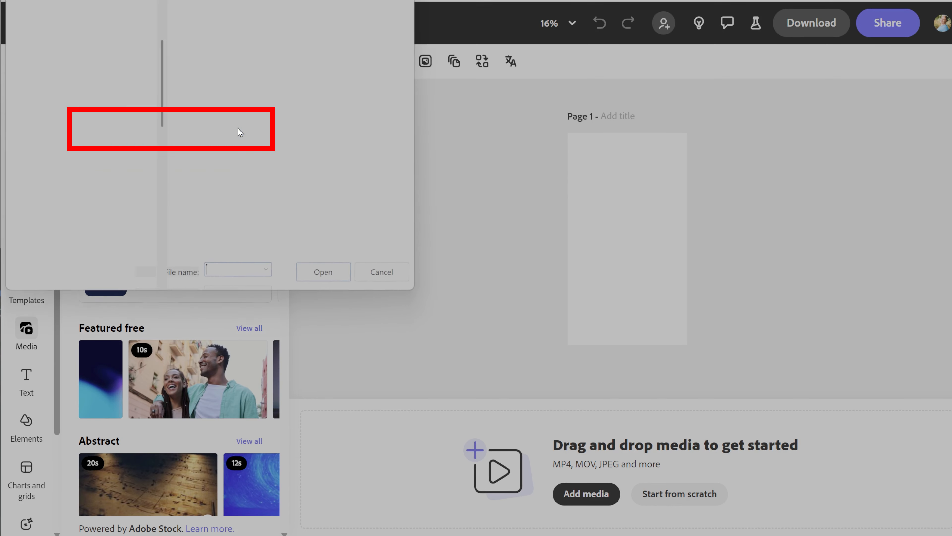
{"action": "key", "text": "Escape"}
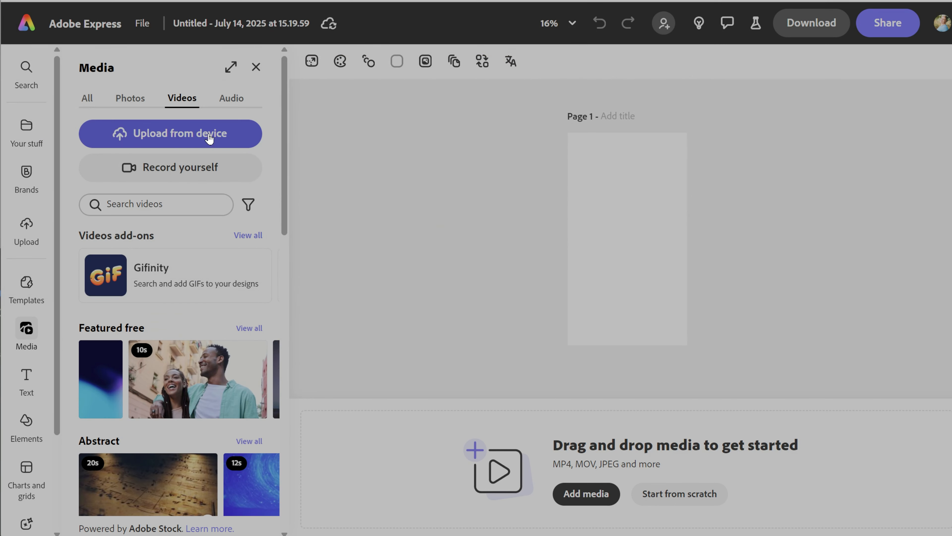
Open the self-recording window with camera access allowed while visiting the site, and close it without recording
{"action": "left_click", "coordinate": [209, 169]}
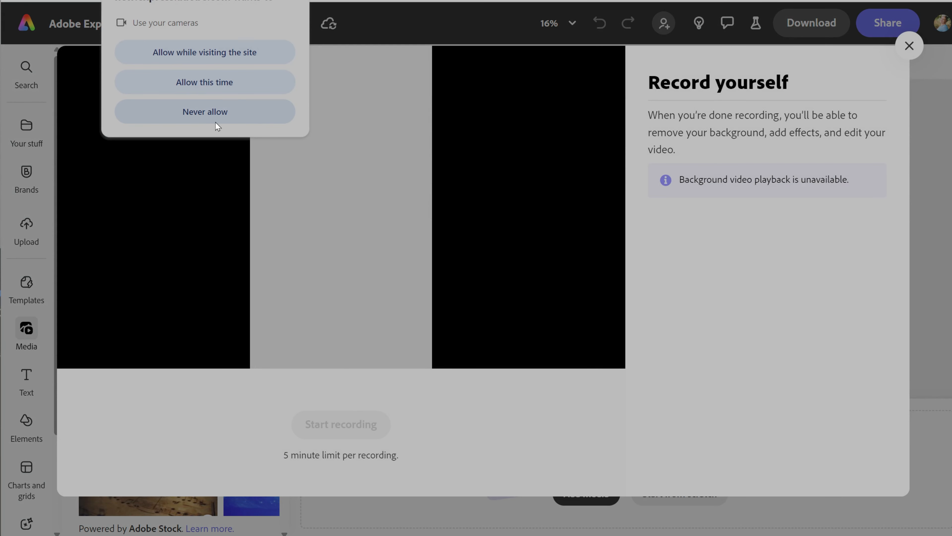
{"action": "left_click", "coordinate": [198, 56]}
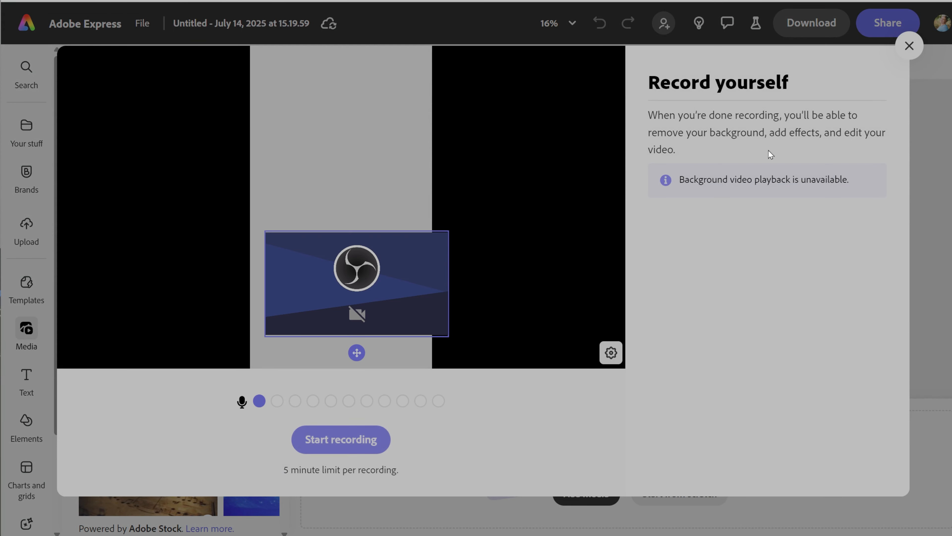
{"action": "left_click", "coordinate": [908, 47]}
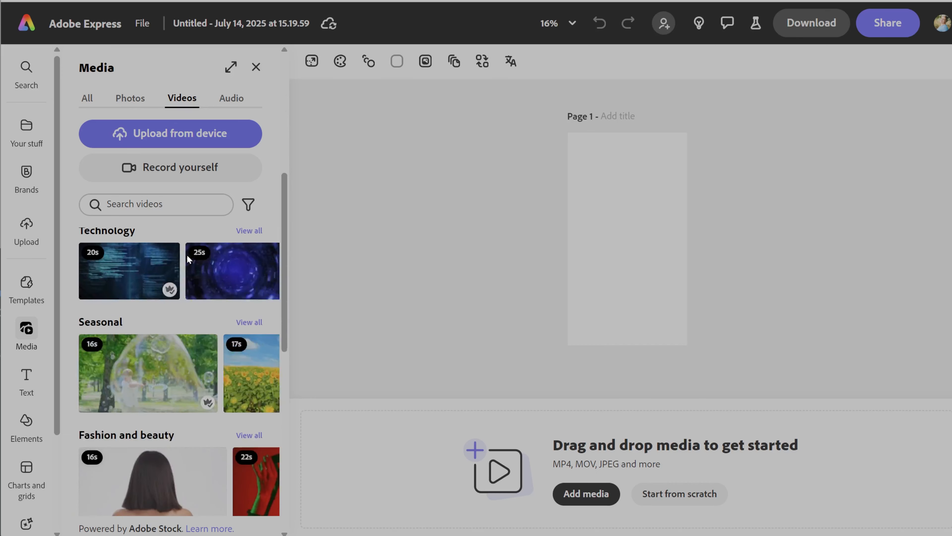
Look through the stock video categories in the media library
{"action": "scroll", "coordinate": [187, 255], "scroll_direction": "down", "scroll_amount": 3}
{"action": "scroll", "coordinate": [188, 255], "scroll_direction": "down", "scroll_amount": 7}
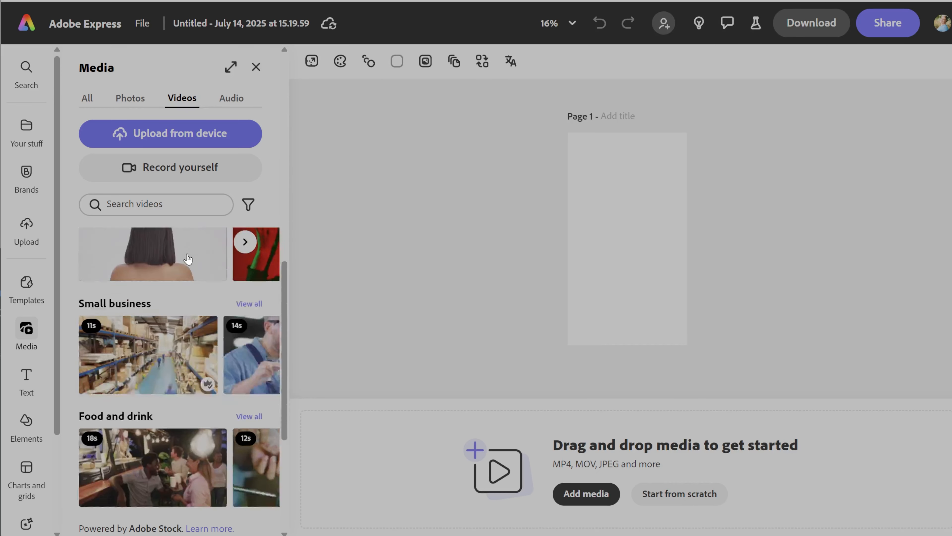
{"action": "scroll", "coordinate": [187, 254], "scroll_direction": "down", "scroll_amount": 4}
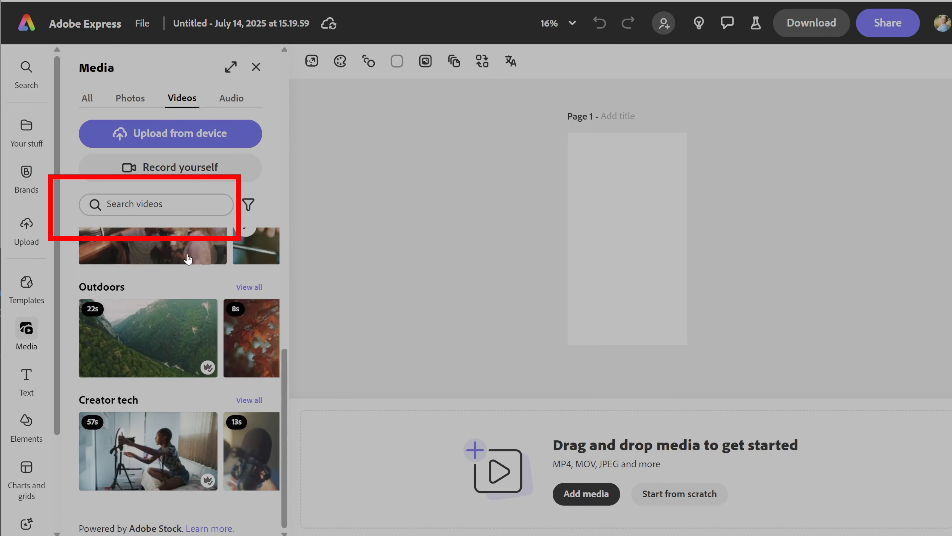
{"action": "scroll", "coordinate": [188, 259], "scroll_direction": "up", "scroll_amount": 2}
{"action": "scroll", "coordinate": [188, 259], "scroll_direction": "up", "scroll_amount": 10}
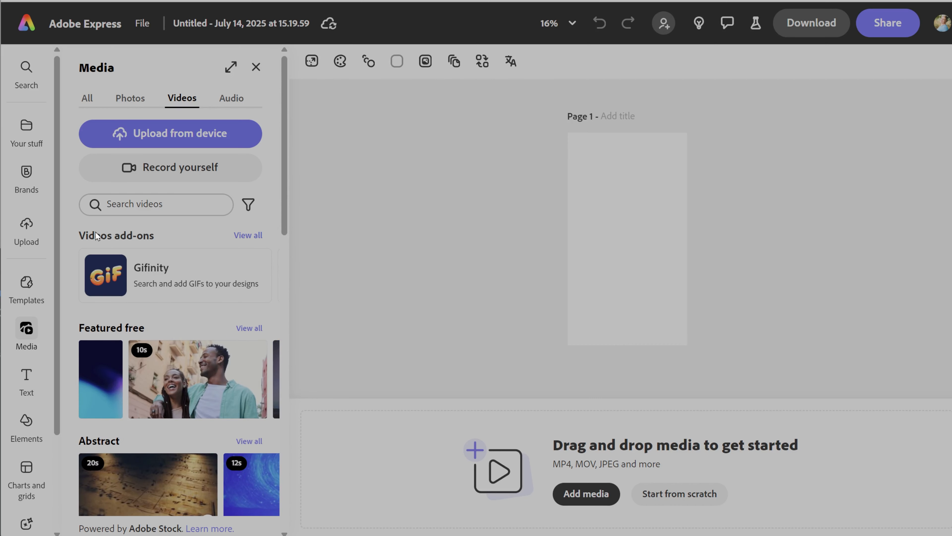
Review the stock video filters, try the Free price option, and set the price filter to Premium
{"action": "left_click", "coordinate": [247, 209]}
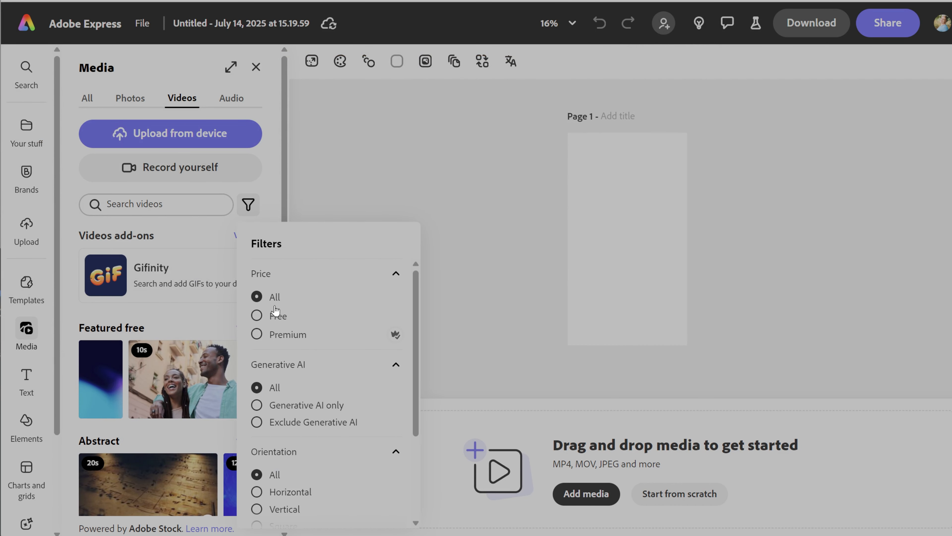
{"action": "scroll", "coordinate": [338, 371], "scroll_direction": "down", "scroll_amount": 4}
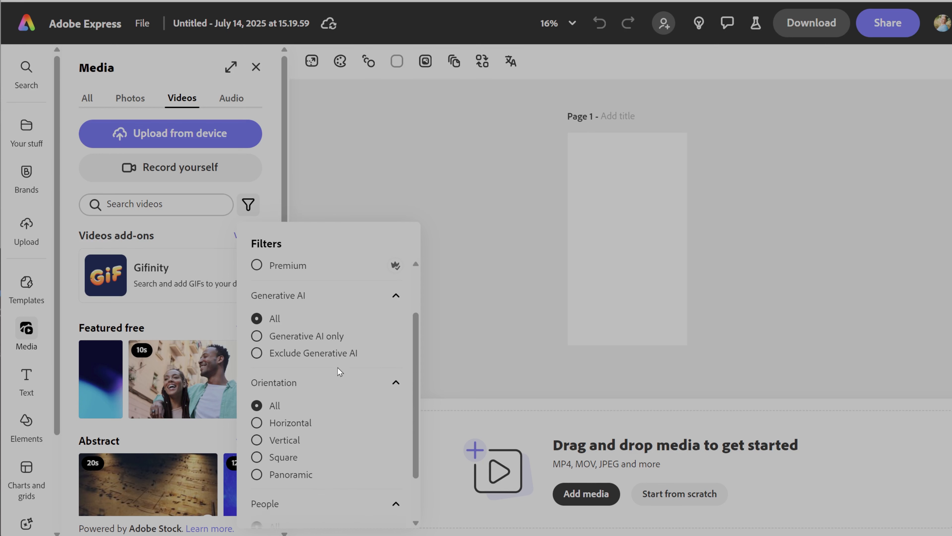
{"action": "scroll", "coordinate": [338, 371], "scroll_direction": "down", "scroll_amount": 1}
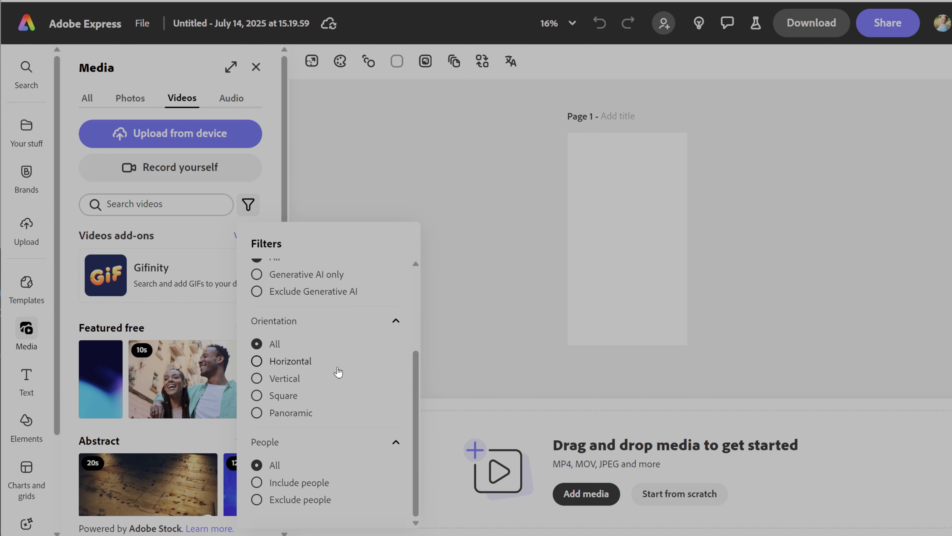
{"action": "scroll", "coordinate": [337, 371], "scroll_direction": "up", "scroll_amount": 5}
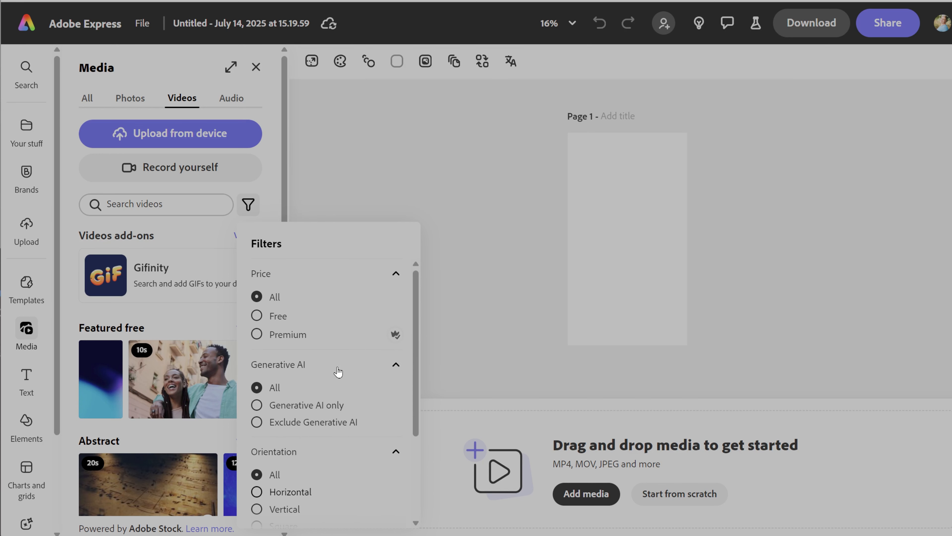
{"action": "left_click", "coordinate": [258, 317]}
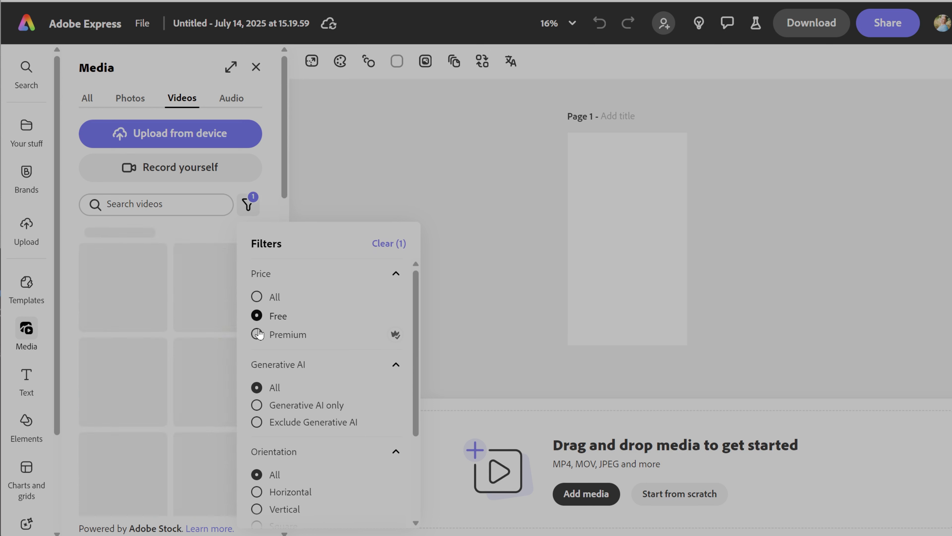
{"action": "left_click", "coordinate": [257, 334]}
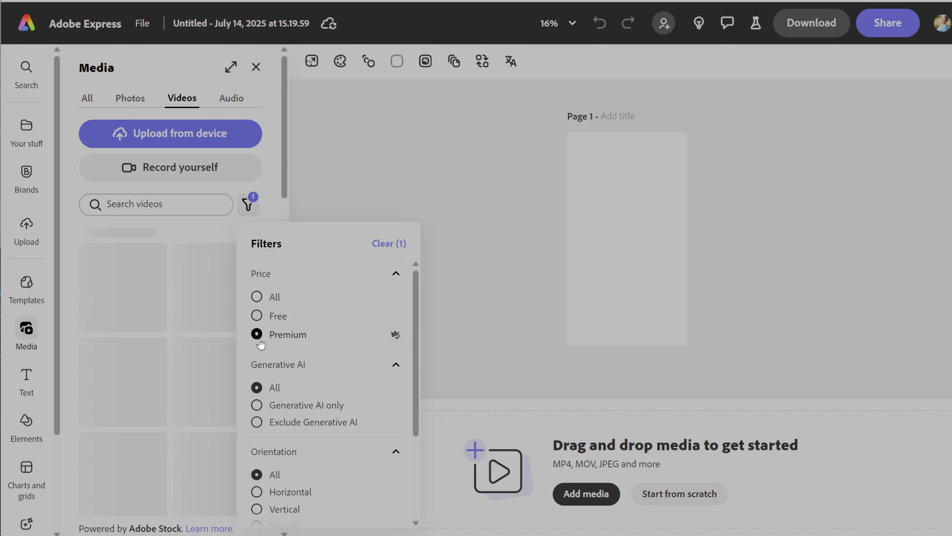
{"action": "left_click", "coordinate": [276, 221]}
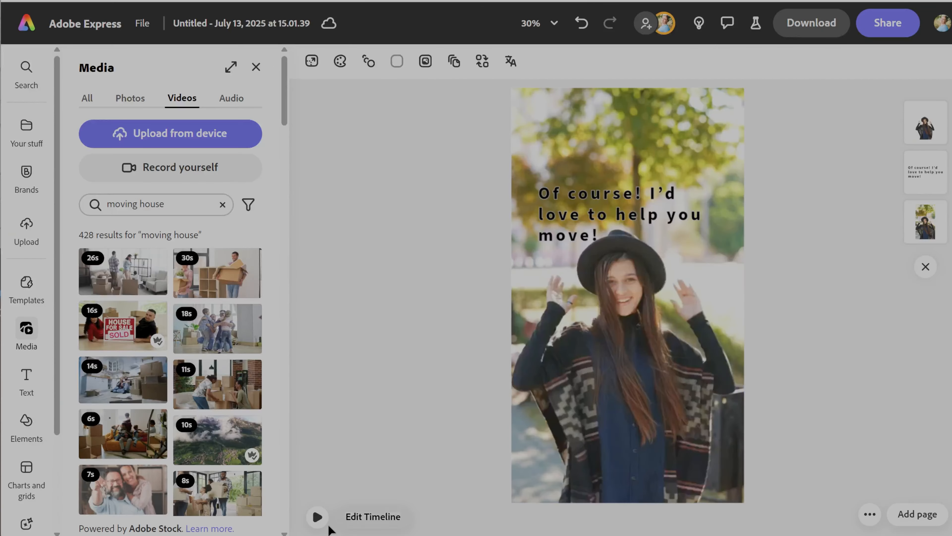
Play the example reel with the woman in the hat and the overlaid text
{"action": "left_click", "coordinate": [322, 524]}
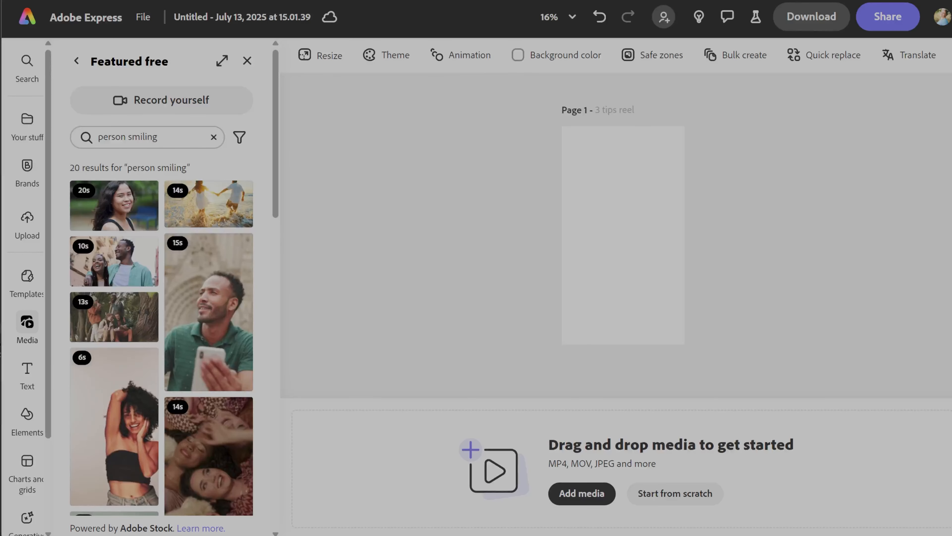
Add the 7-second clip of the woman in a hat from the "person smiling" results to the empty page
{"action": "scroll", "coordinate": [169, 438], "scroll_direction": "down", "scroll_amount": 5}
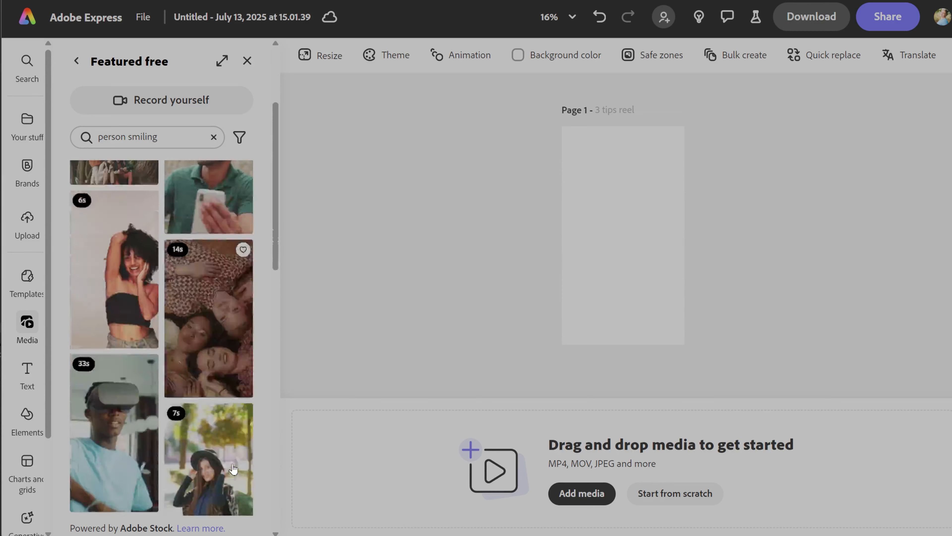
{"action": "left_click", "coordinate": [211, 437]}
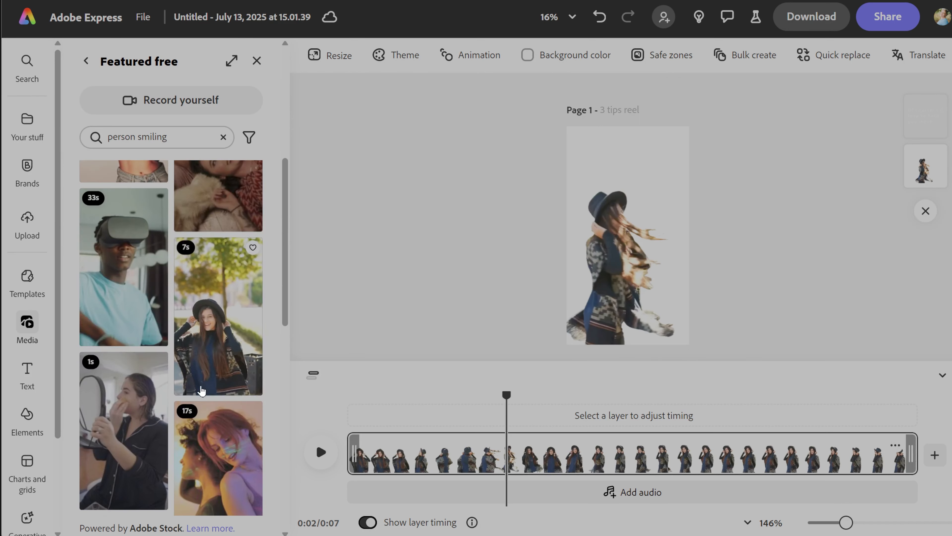
Add the 7-second clip of the woman in a hat again as a full-page layer beneath the text and the cutout
{"action": "left_click", "coordinate": [216, 373]}
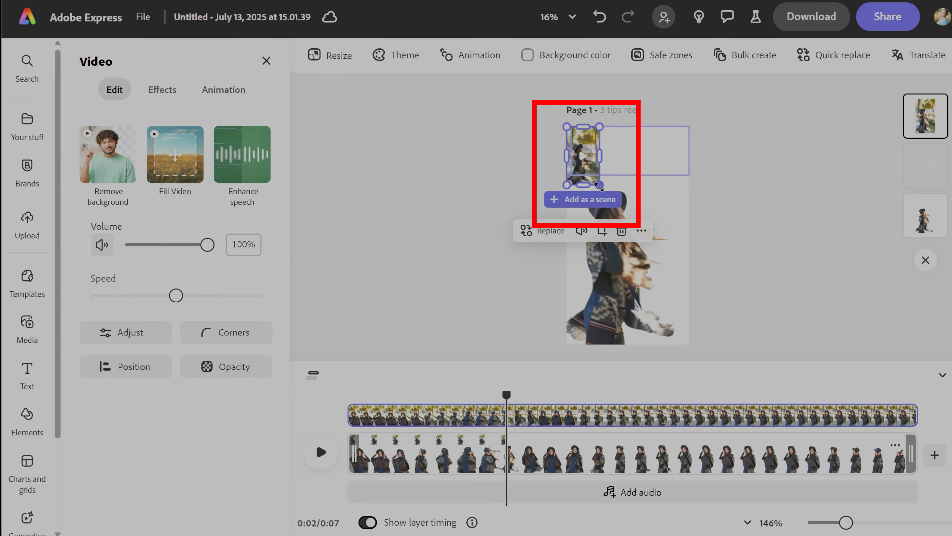
{"action": "left_click_drag", "start_coordinate": [600, 185], "coordinate": [697, 347]}
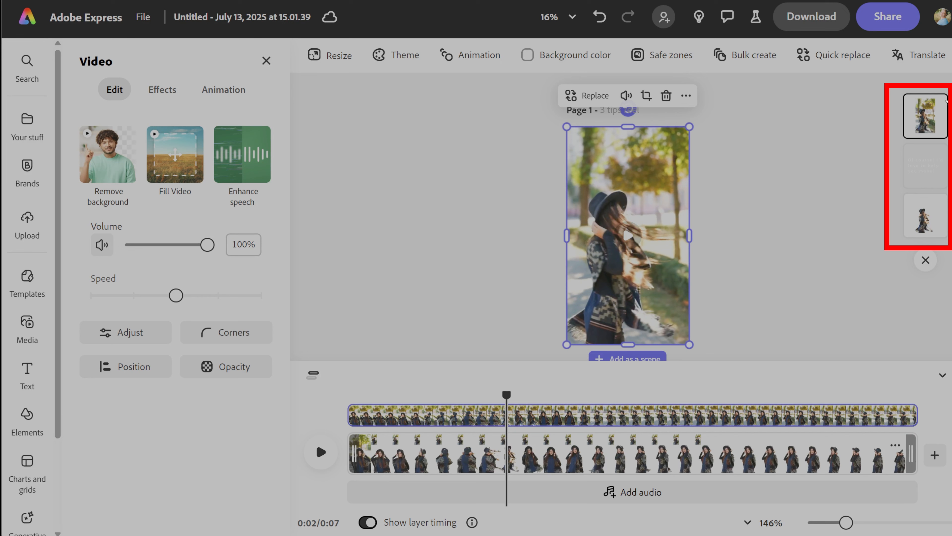
{"action": "left_click_drag", "start_coordinate": [926, 116], "coordinate": [947, 228]}
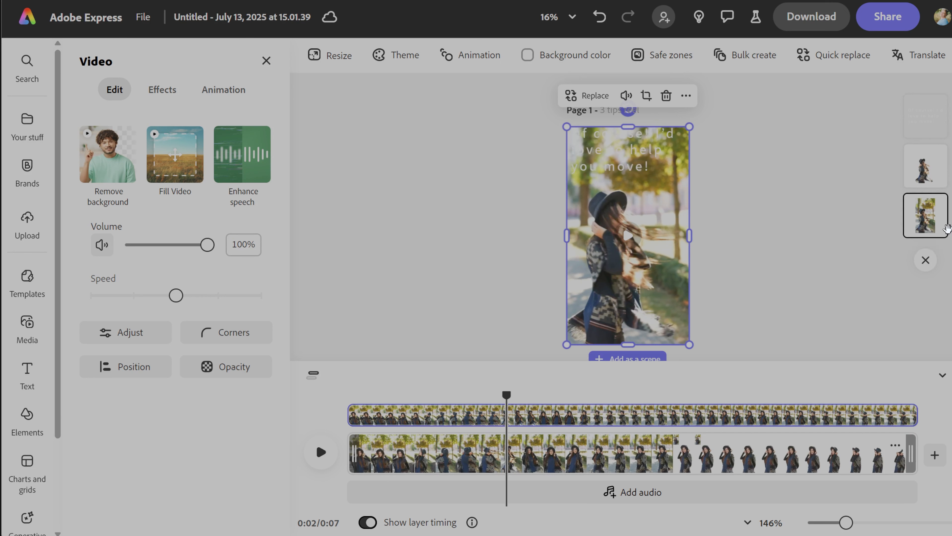
Place the text layer between the cutout and the background clip, and lower the text behind the woman's hat
{"action": "left_click_drag", "start_coordinate": [922, 117], "coordinate": [918, 167]}
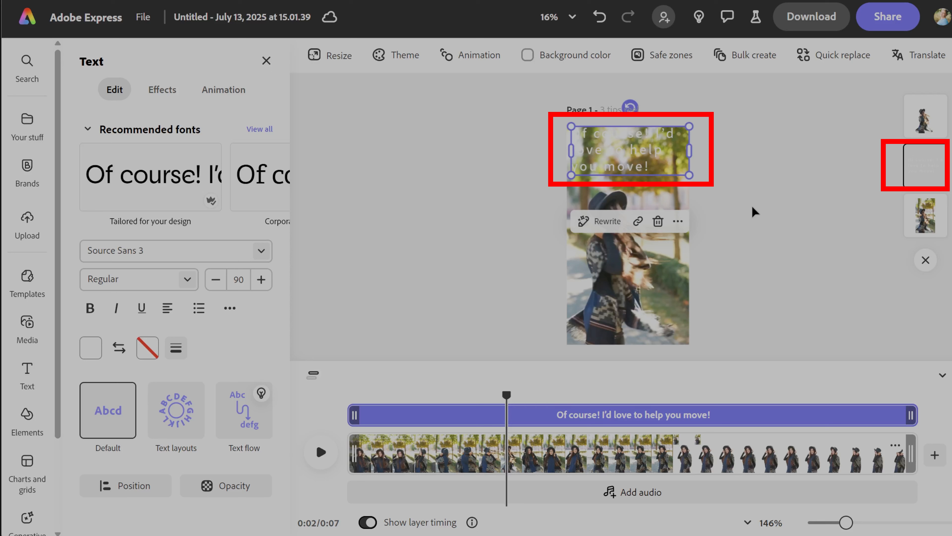
{"action": "left_click_drag", "start_coordinate": [639, 150], "coordinate": [639, 164]}
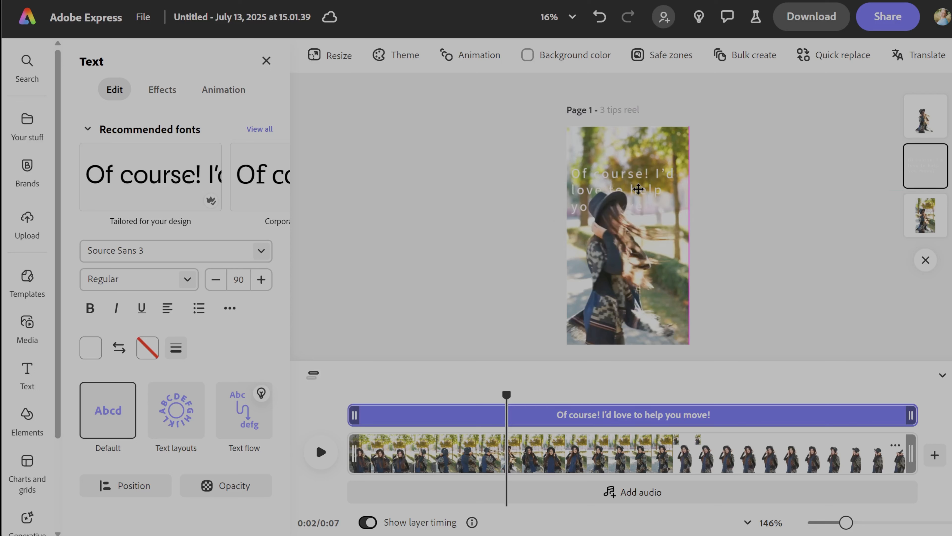
{"action": "left_click", "coordinate": [639, 188]}
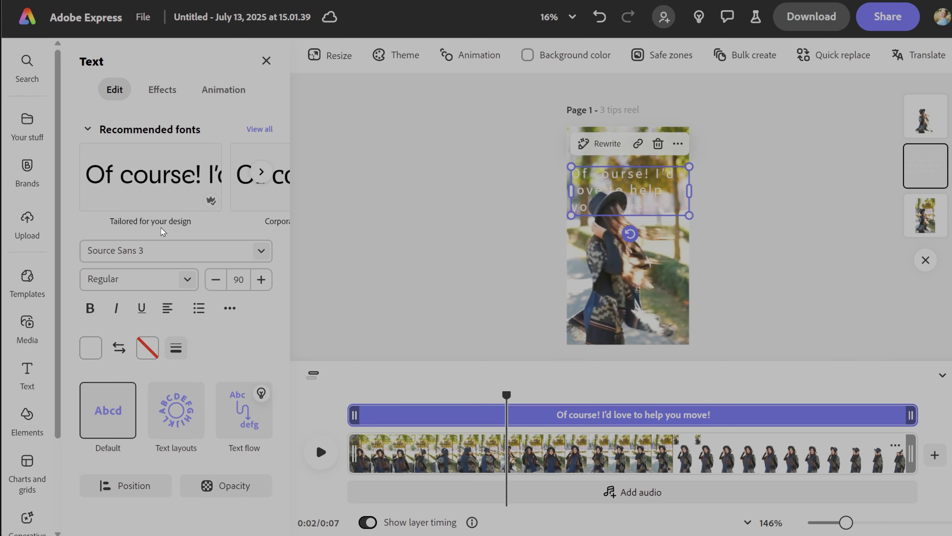
Make the text "Of course! I'd love to help you move!" bold with a black fill
{"action": "left_click", "coordinate": [90, 309]}
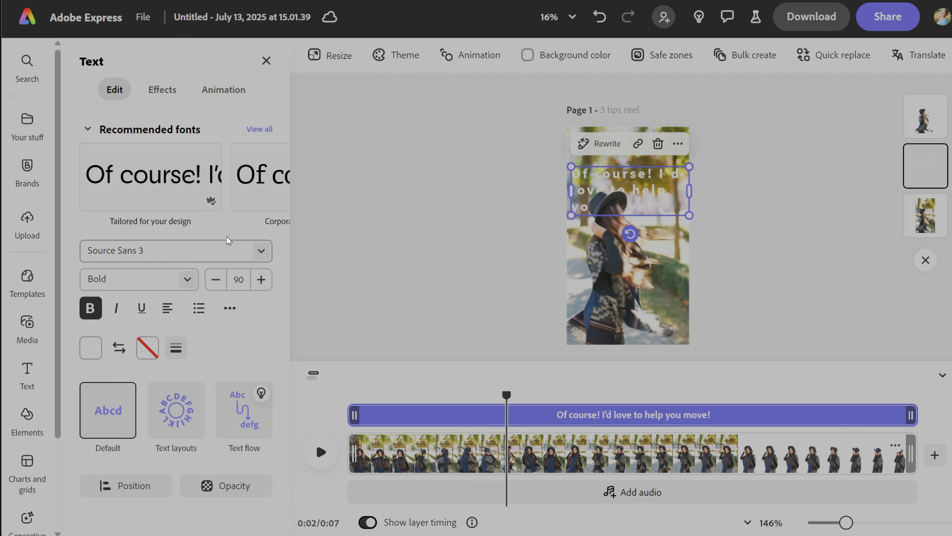
{"action": "left_click", "coordinate": [90, 347]}
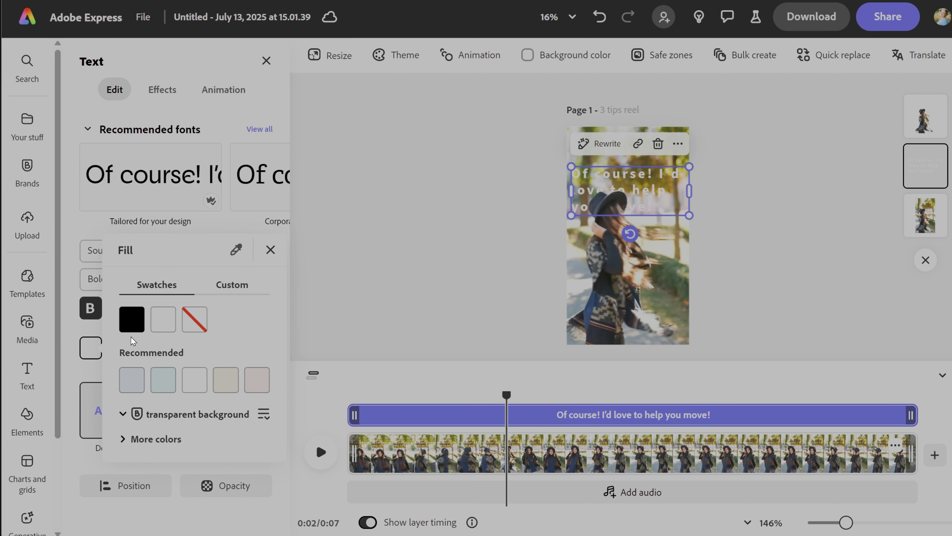
{"action": "left_click", "coordinate": [132, 329]}
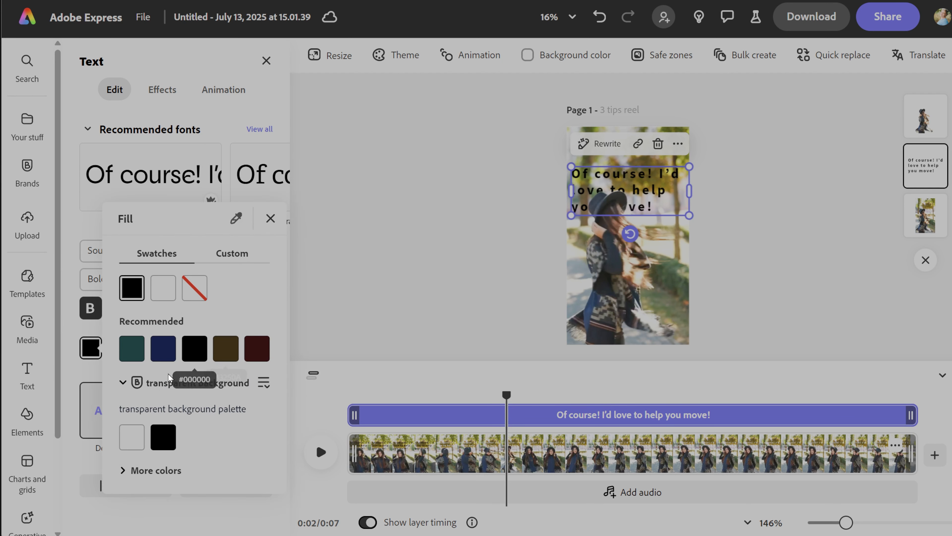
Give the text a pale blue-grey outline and raise it so only its last line overlaps the woman's hat
{"action": "left_click", "coordinate": [77, 373]}
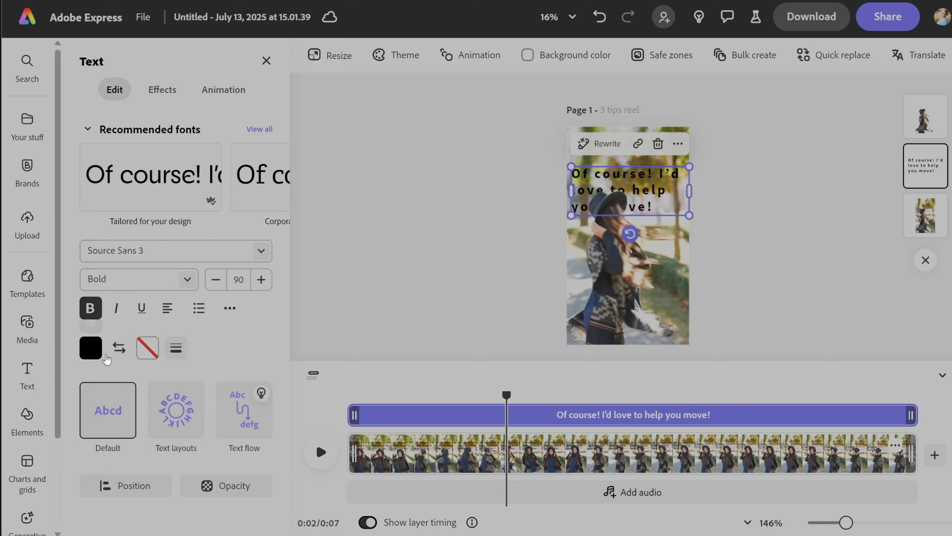
{"action": "left_click", "coordinate": [148, 349]}
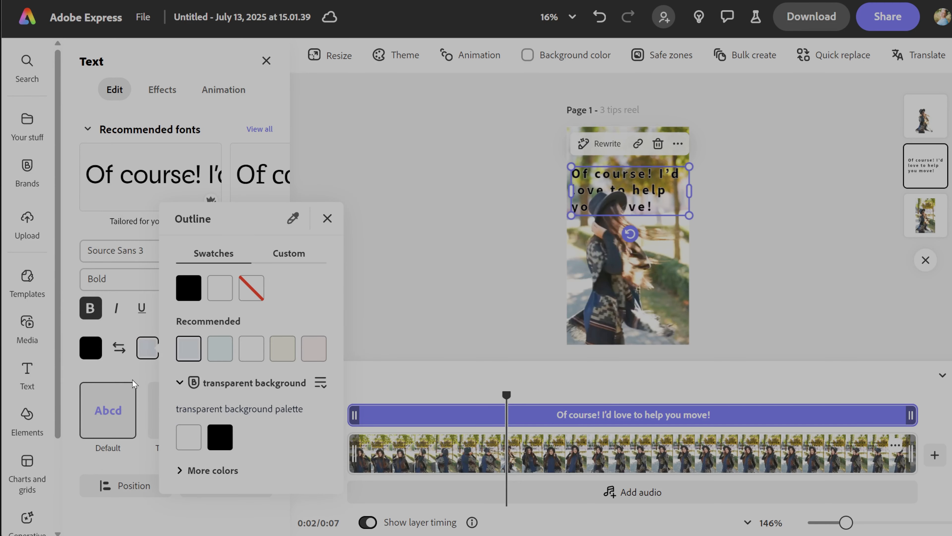
{"action": "left_click", "coordinate": [135, 372]}
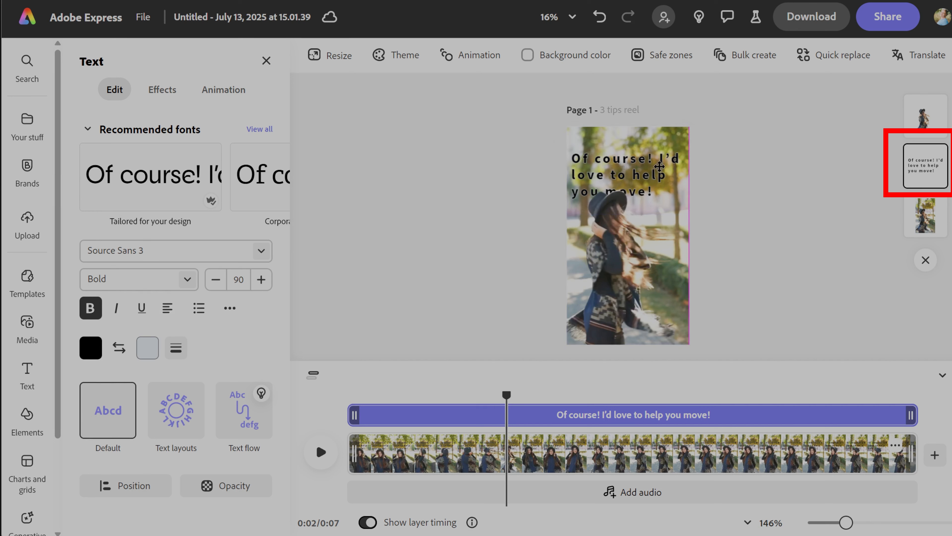
{"action": "left_click", "coordinate": [659, 166]}
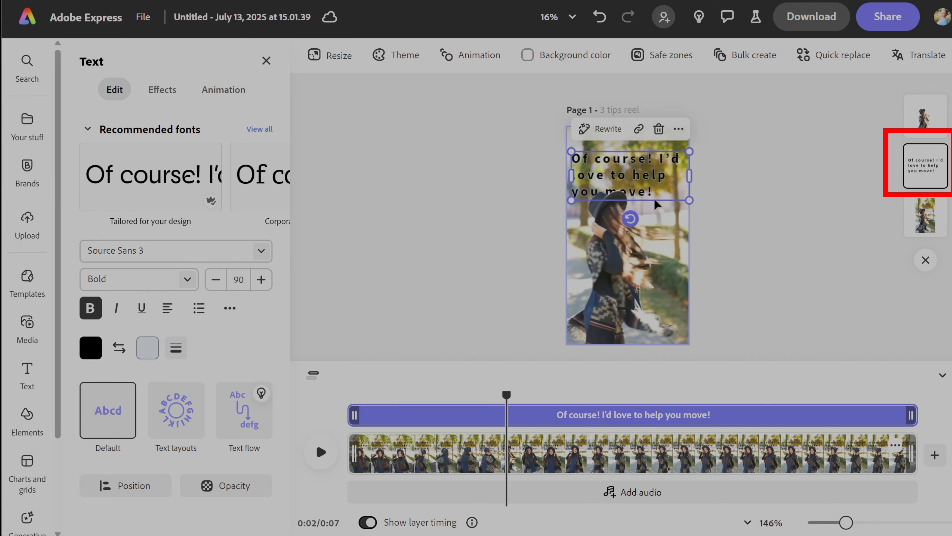
{"action": "left_click", "coordinate": [355, 397]}
{"action": "key", "text": "space"}
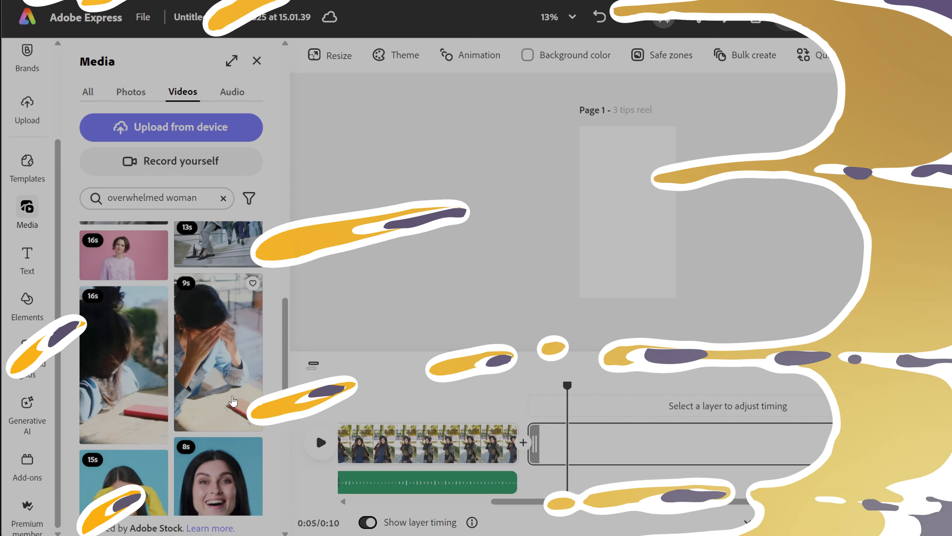
Add the 13-second clip of the long-haired woman on a pink background from the "overwhelmed woman" results to the empty page
{"action": "scroll", "coordinate": [233, 400], "scroll_direction": "down", "scroll_amount": 10}
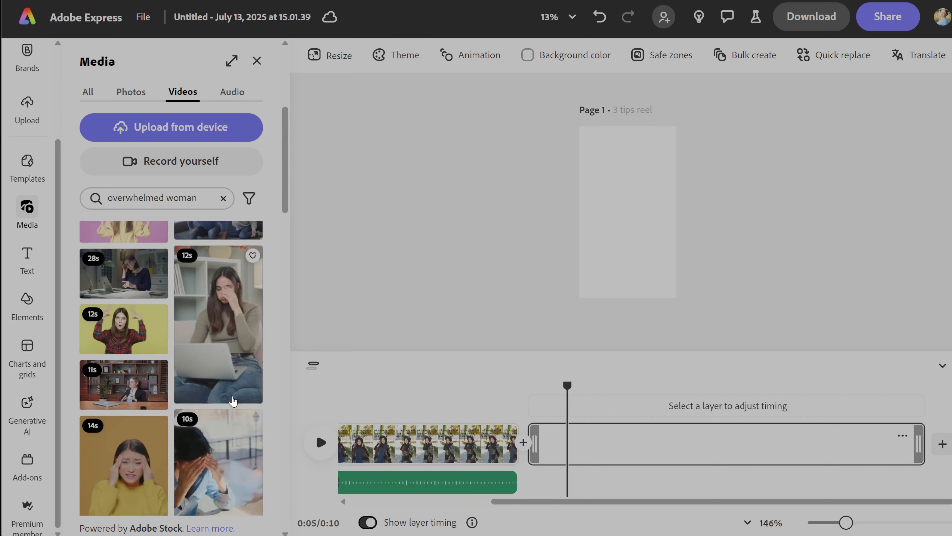
{"action": "scroll", "coordinate": [233, 400], "scroll_direction": "up", "scroll_amount": 10}
{"action": "scroll", "coordinate": [130, 307], "scroll_direction": "down", "scroll_amount": 5}
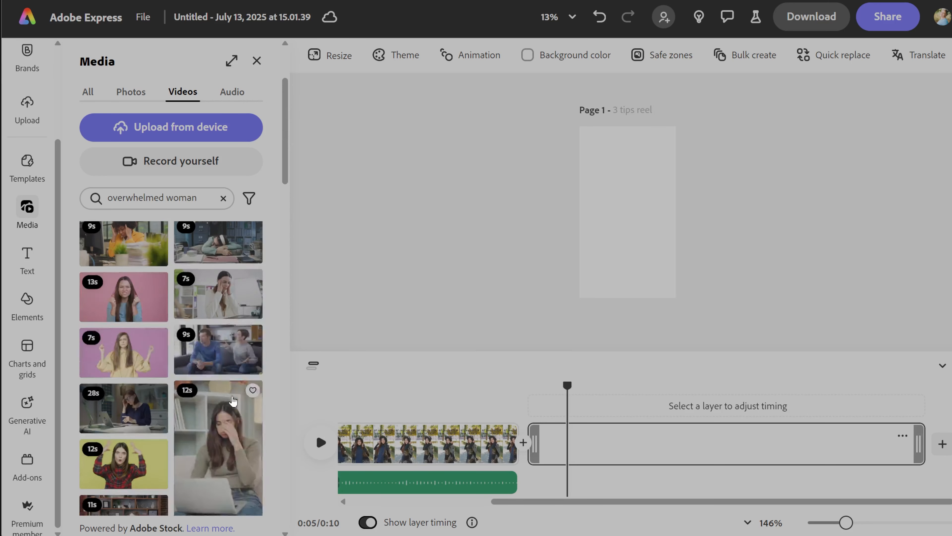
{"action": "left_click", "coordinate": [124, 300]}
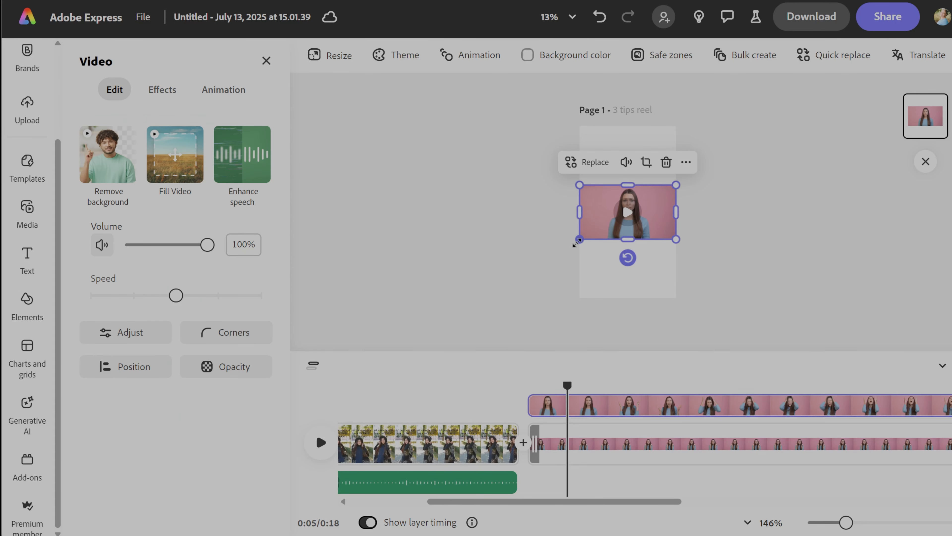
Enlarge the clip of the long-haired woman until it covers the whole page
{"action": "left_click_drag", "start_coordinate": [579, 240], "coordinate": [435, 323]}
{"action": "left_click_drag", "start_coordinate": [618, 297], "coordinate": [683, 237]}
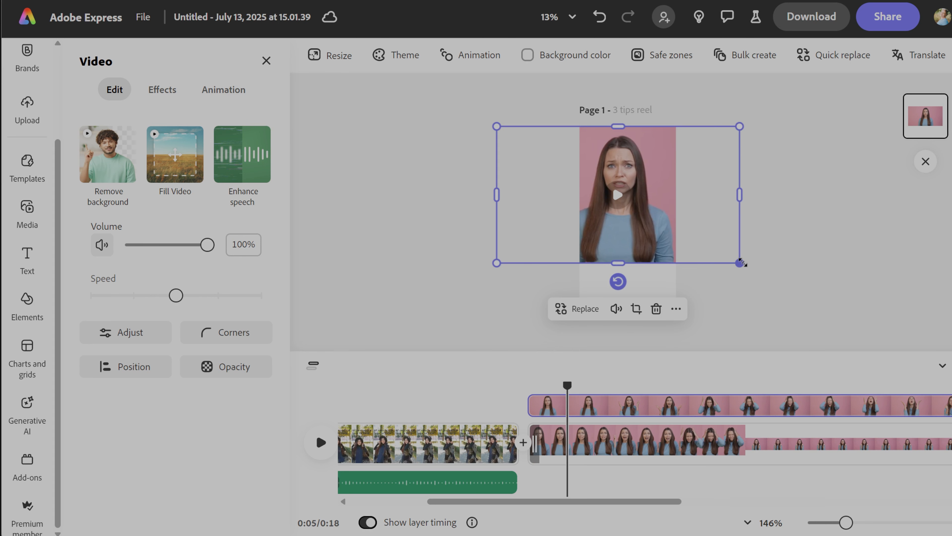
{"action": "left_click_drag", "start_coordinate": [739, 264], "coordinate": [707, 264]}
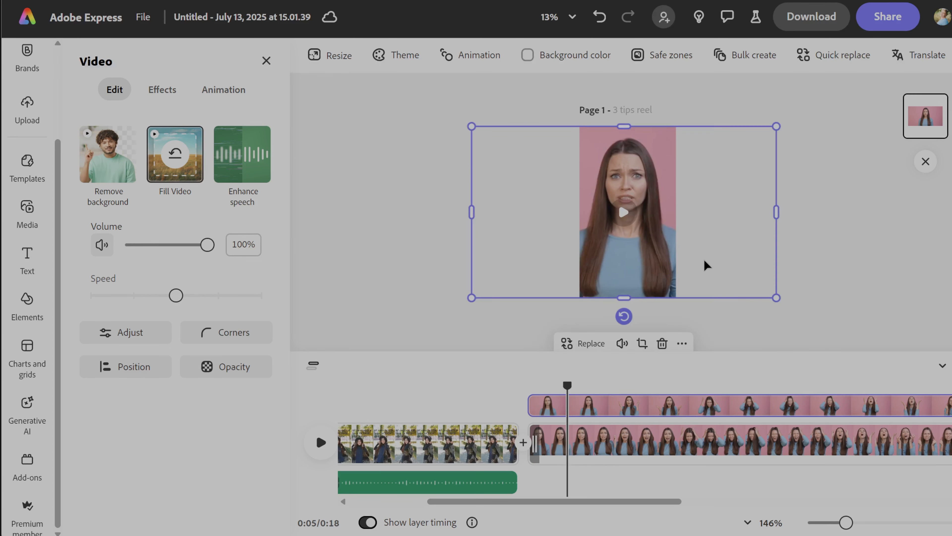
Shrink the clip to fit the lower half of the page with the woman centred, and remove its background
{"action": "left_click_drag", "start_coordinate": [777, 127], "coordinate": [681, 180]}
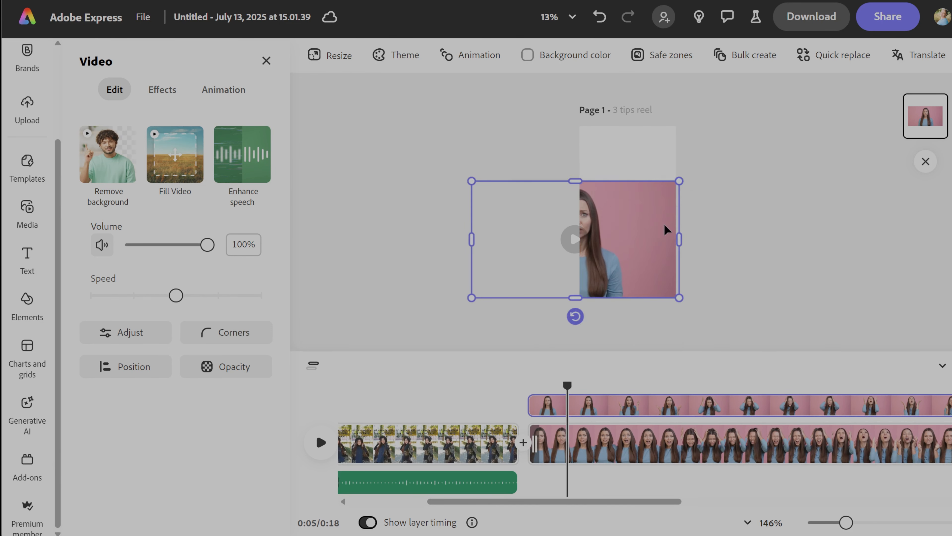
{"action": "left_click_drag", "start_coordinate": [645, 248], "coordinate": [691, 254]}
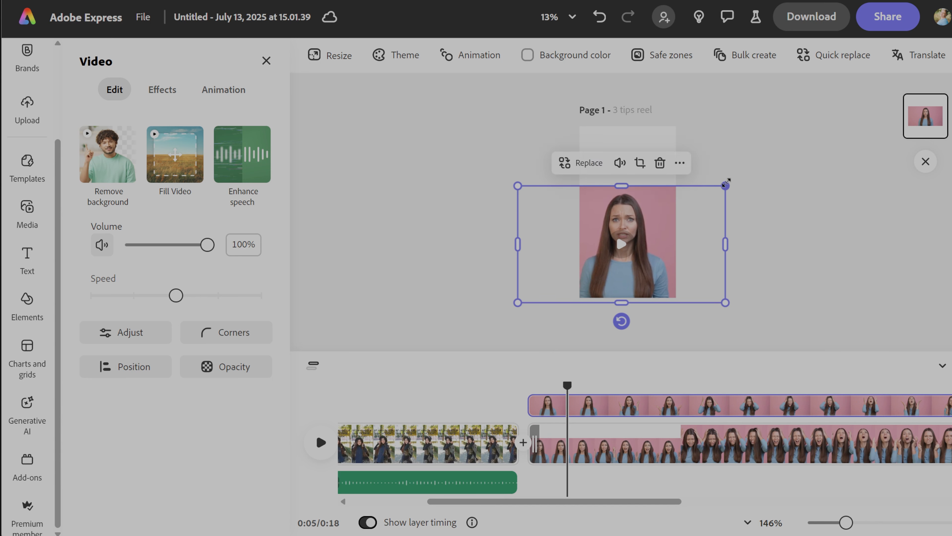
{"action": "left_click_drag", "start_coordinate": [725, 186], "coordinate": [688, 204]}
{"action": "left_click_drag", "start_coordinate": [672, 264], "coordinate": [690, 255]}
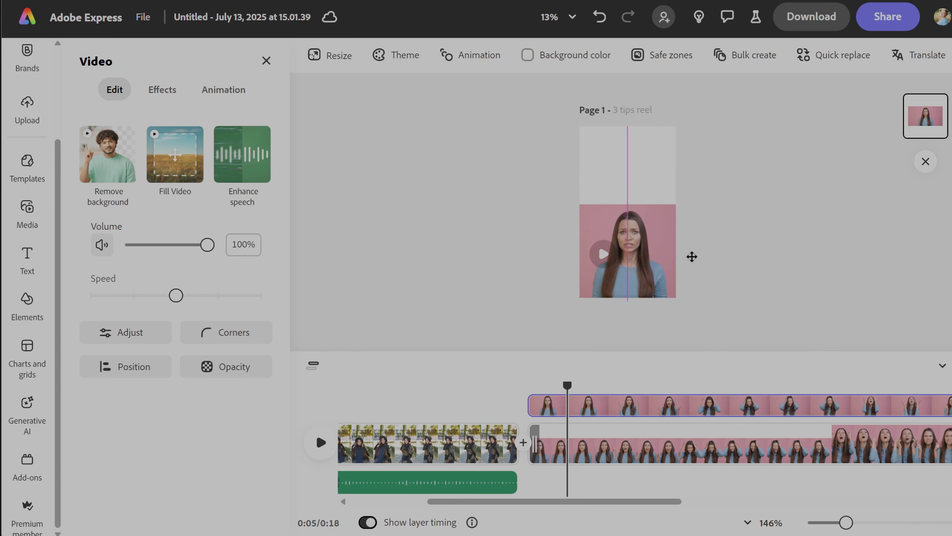
{"action": "left_click", "coordinate": [107, 163]}
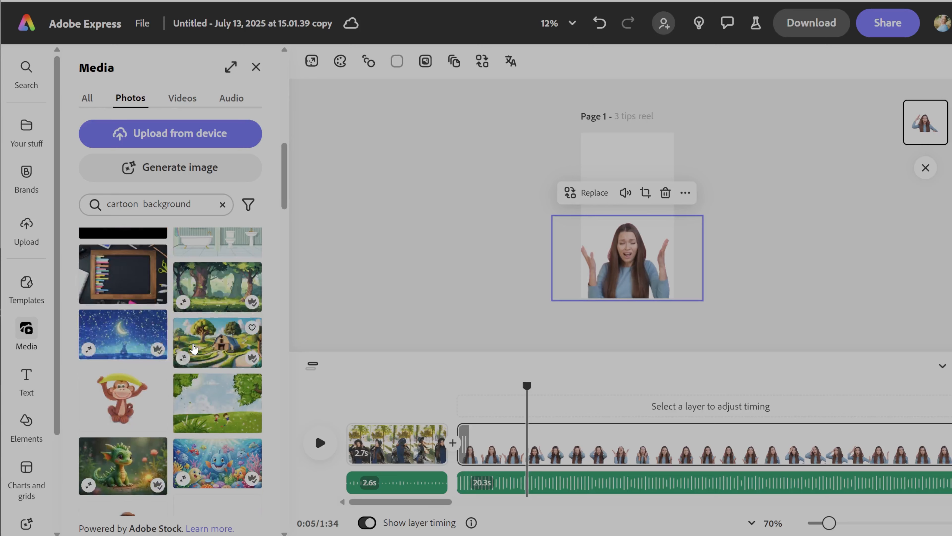
Add the cartoon living-room image from the "cartoon background" photos as a full-page layer behind the woman's cutout
{"action": "scroll", "coordinate": [193, 349], "scroll_direction": "down", "scroll_amount": 10}
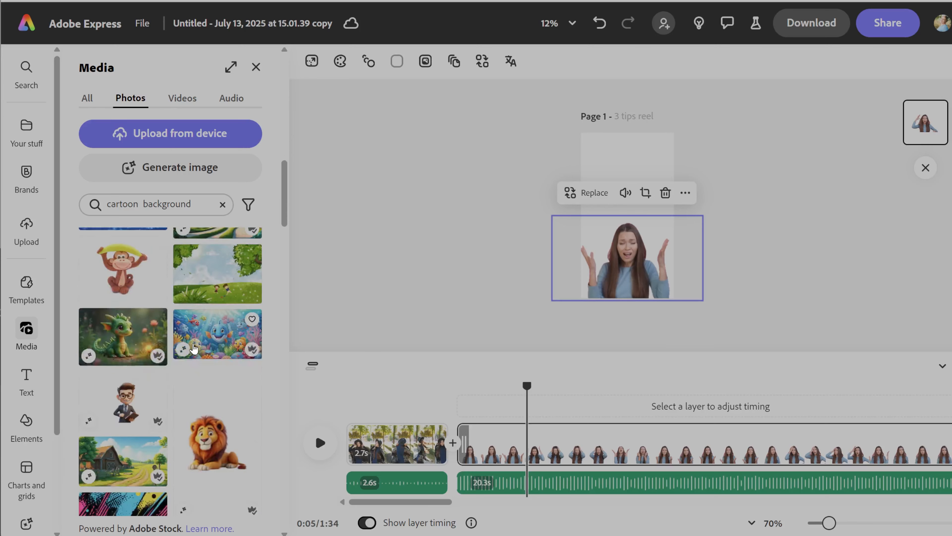
{"action": "scroll", "coordinate": [193, 349], "scroll_direction": "down", "scroll_amount": 3}
{"action": "left_click_drag", "start_coordinate": [194, 349], "coordinate": [615, 249]}
{"action": "left_click_drag", "start_coordinate": [909, 124], "coordinate": [926, 169]}
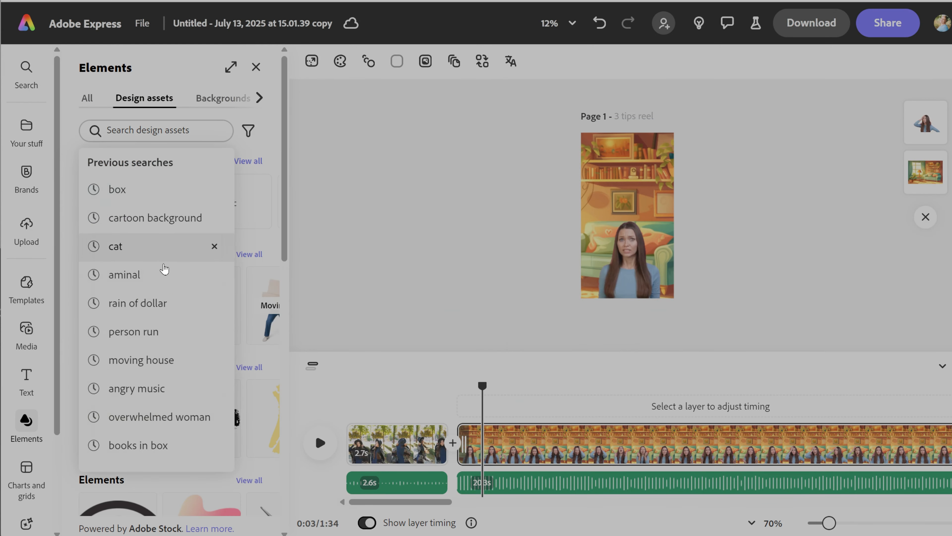
Place two open boxes, a stack of books and a filled box above the woman, using design assets for "box", "books" and "books in box"
{"action": "left_click", "coordinate": [117, 189]}
{"action": "left_click", "coordinate": [134, 419]}
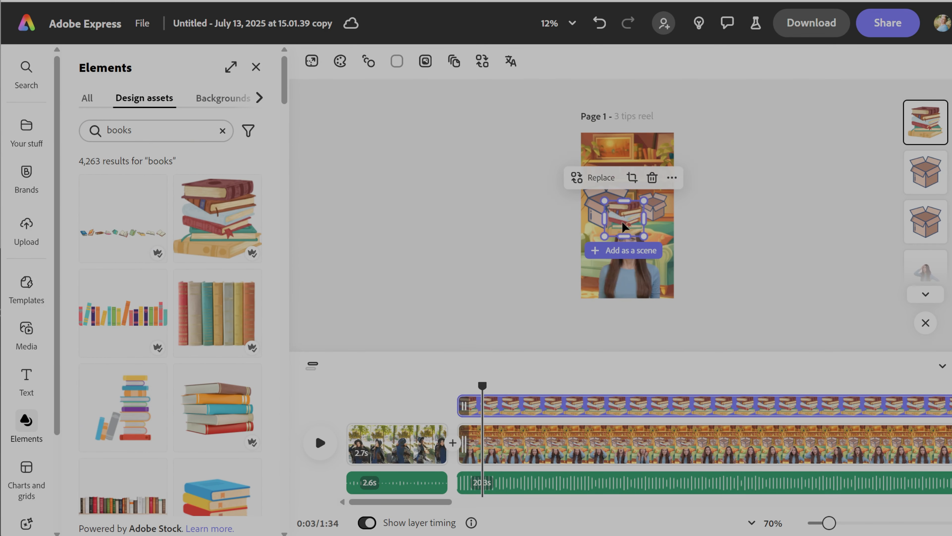
{"action": "triple_click", "coordinate": [134, 129]}
{"action": "type", "text": "box"}
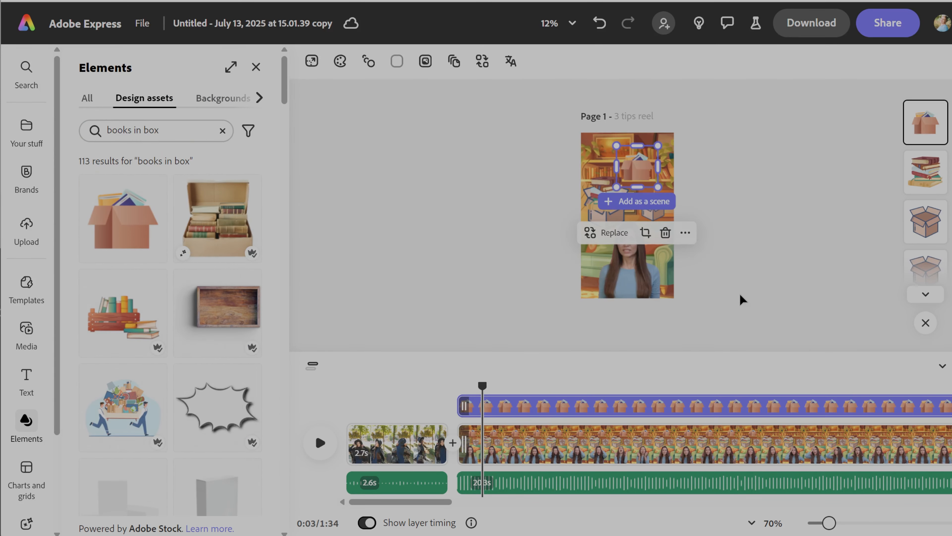
{"action": "left_click", "coordinate": [743, 299]}
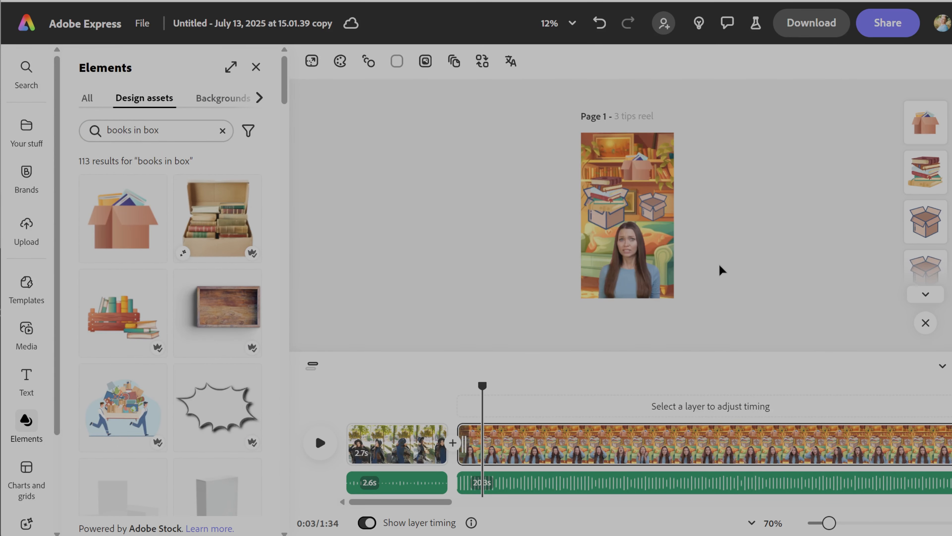
Trim the layer timing so the smaller open box starts at 0:05 and the larger open box at 0:07
{"action": "left_click", "coordinate": [665, 217]}
{"action": "left_click_drag", "start_coordinate": [470, 407], "coordinate": [551, 404]}
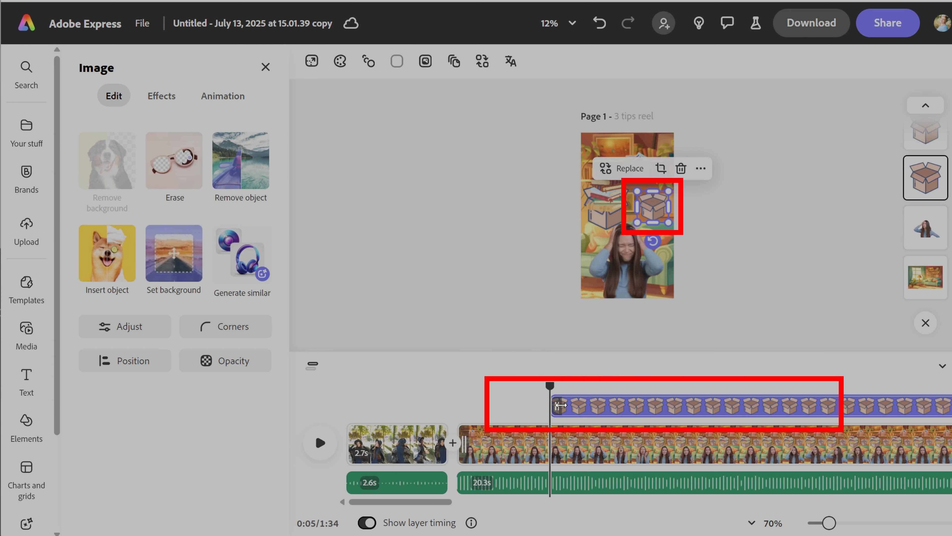
{"action": "left_click", "coordinate": [687, 396]}
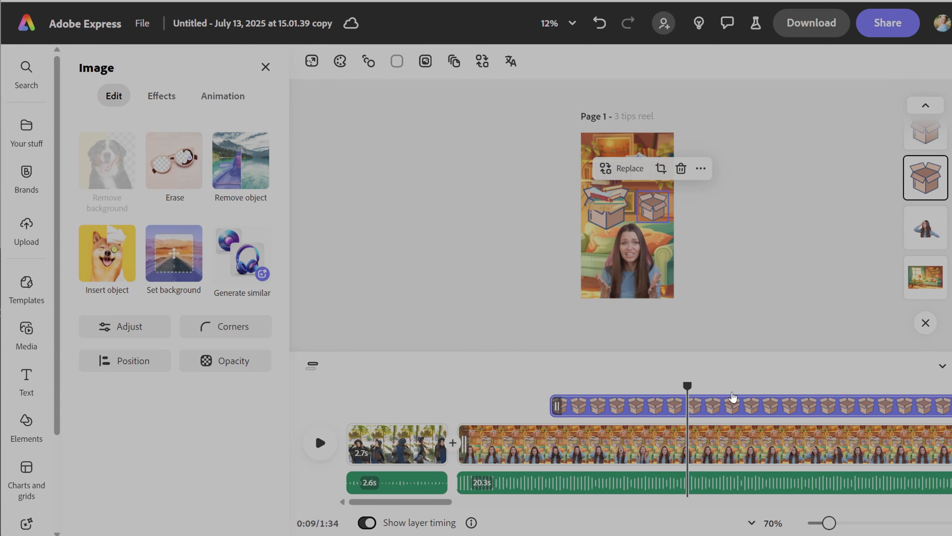
{"action": "left_click", "coordinate": [628, 210]}
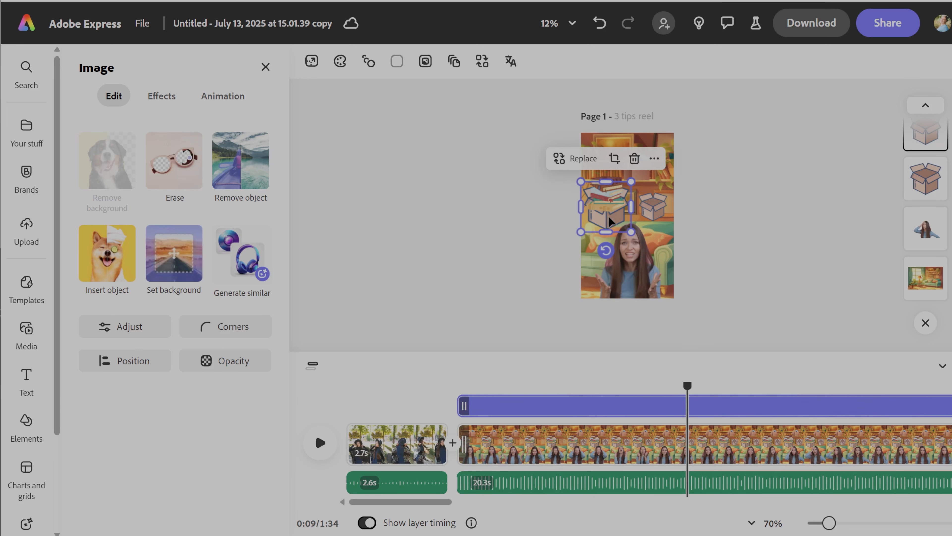
{"action": "left_click_drag", "start_coordinate": [460, 403], "coordinate": [619, 413]}
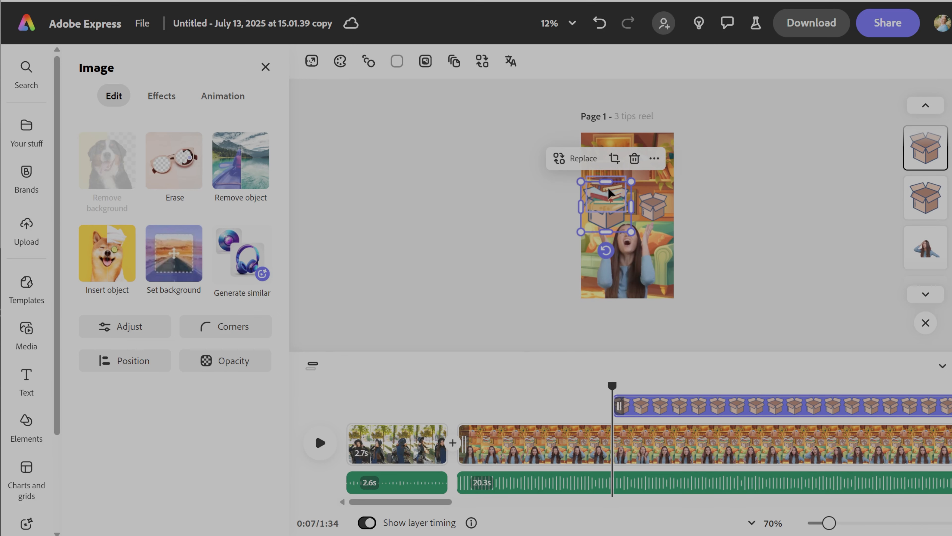
Trim the layer timing so the stack of books starts at 0:08 and the filled box at 0:09
{"action": "left_click", "coordinate": [554, 407]}
{"action": "left_click_drag", "start_coordinate": [462, 402], "coordinate": [676, 394]}
{"action": "left_click", "coordinate": [623, 180]}
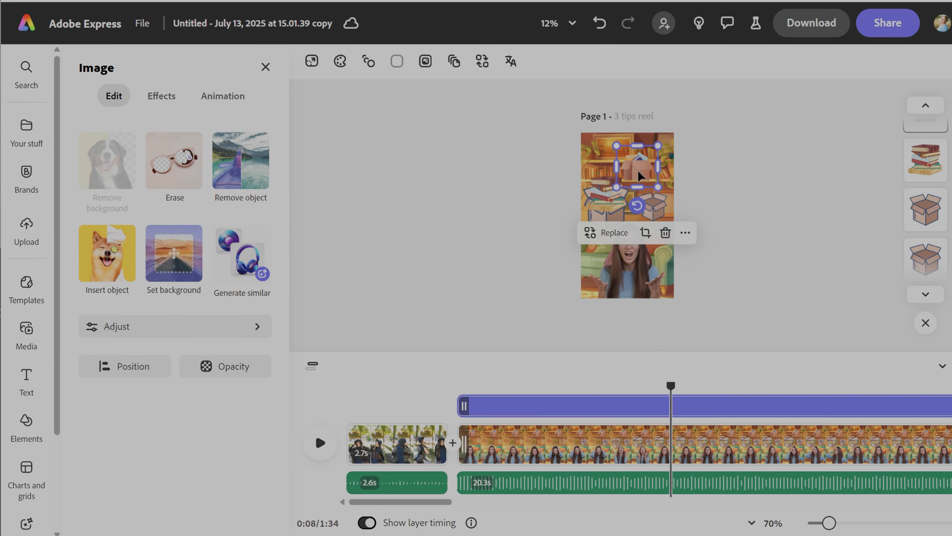
{"action": "left_click_drag", "start_coordinate": [460, 405], "coordinate": [727, 411]}
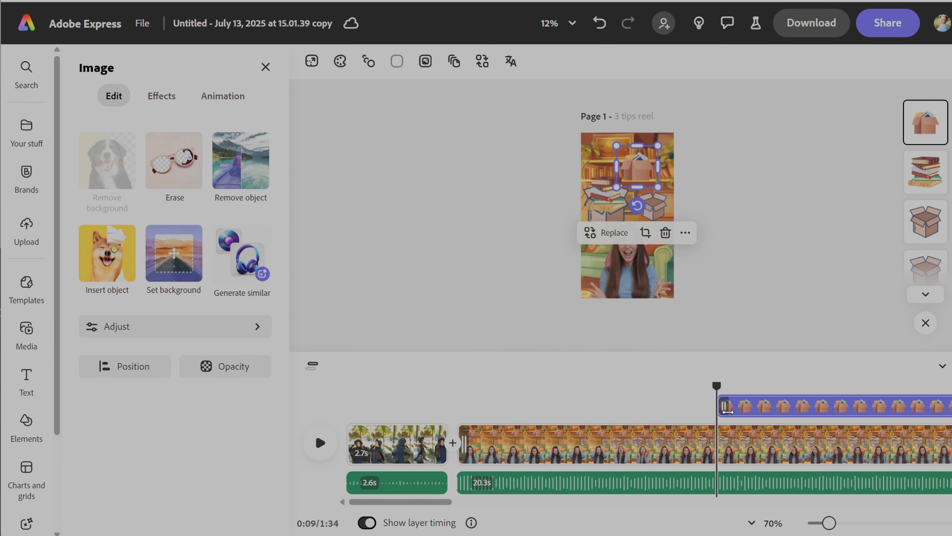
Apply the Rise animation to the smaller open box and the Slide animation to the larger open box
{"action": "left_click", "coordinate": [651, 208]}
{"action": "scroll", "coordinate": [152, 363], "scroll_direction": "down", "scroll_amount": 7}
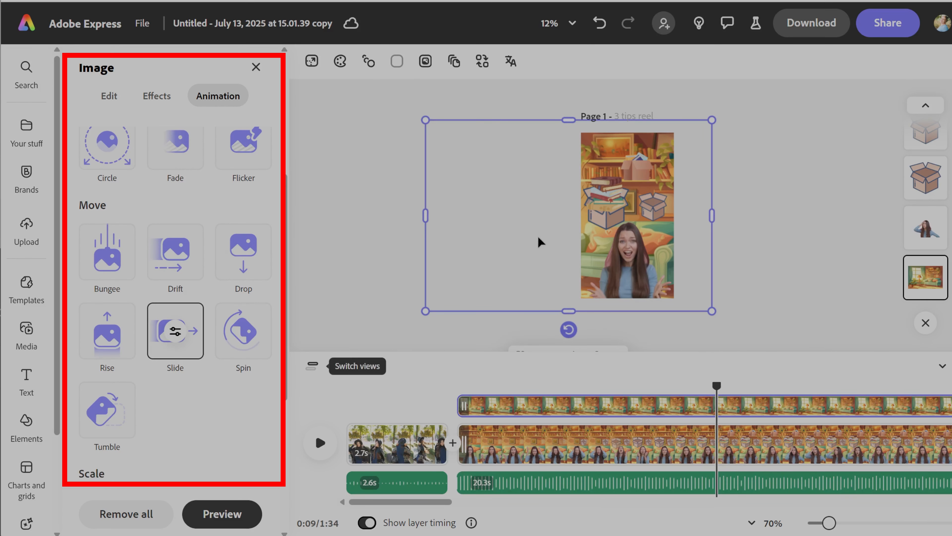
{"action": "left_click", "coordinate": [644, 214]}
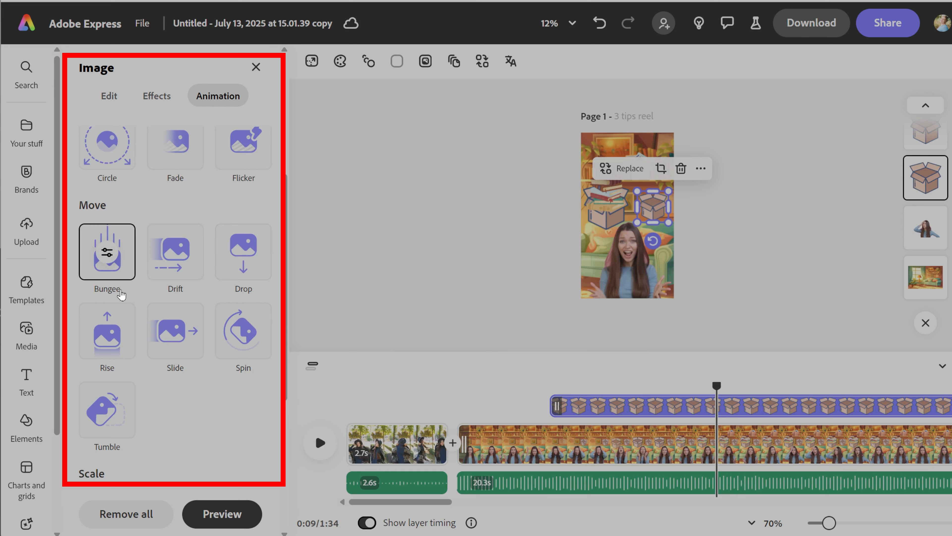
{"action": "left_click", "coordinate": [107, 330]}
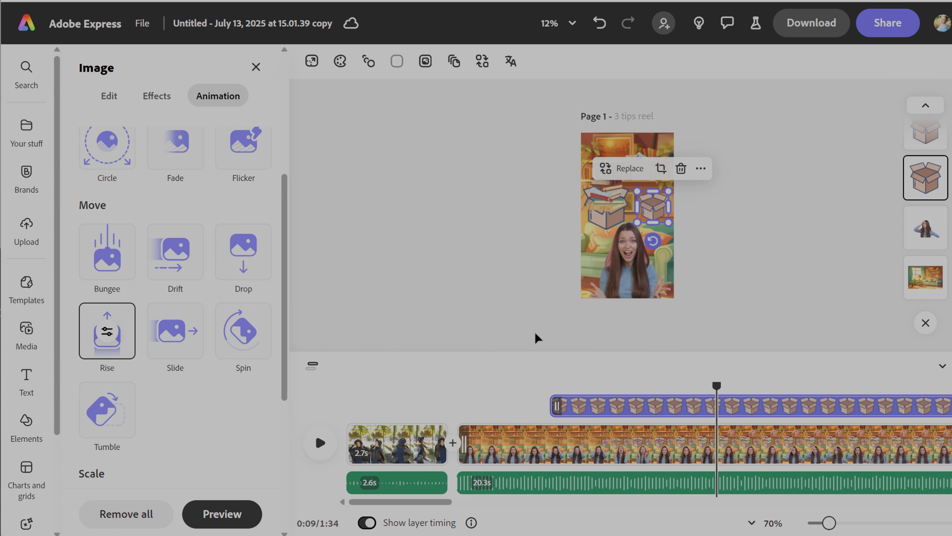
{"action": "left_click", "coordinate": [606, 220]}
{"action": "left_click", "coordinate": [181, 333]}
Apply the Tumble animation to the stack of books and the Blur animation to the filled box
{"action": "left_click", "coordinate": [605, 189]}
{"action": "left_click", "coordinate": [124, 414]}
{"action": "left_click", "coordinate": [637, 170]}
{"action": "scroll", "coordinate": [123, 400], "scroll_direction": "down", "scroll_amount": 5}
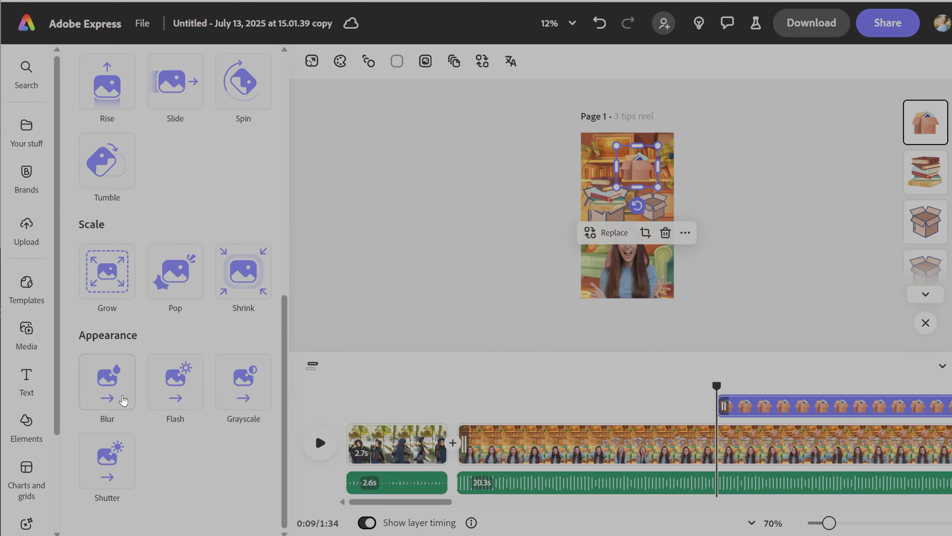
{"action": "left_click", "coordinate": [123, 401]}
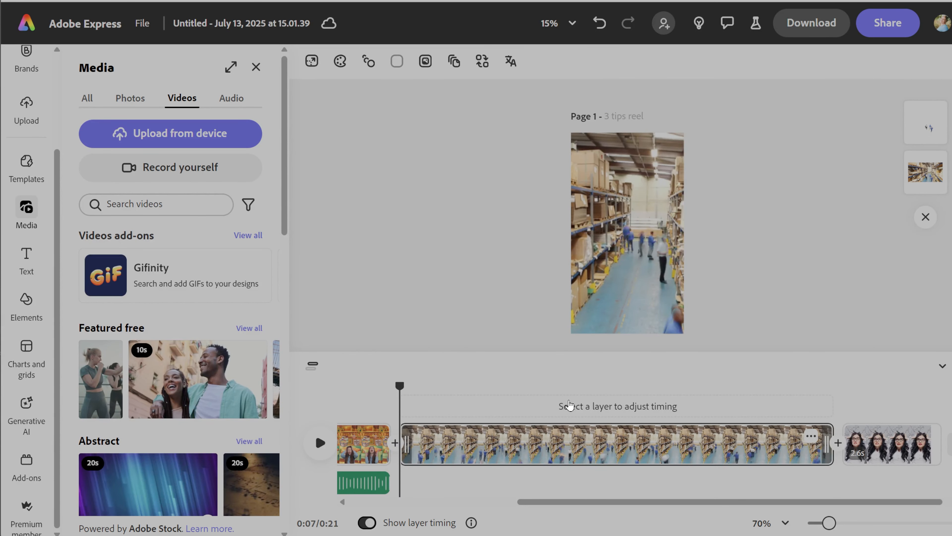
Undo the recent edits on the warehouse page back to just the background-free cutout of the walking workers
{"action": "left_click", "coordinate": [611, 428]}
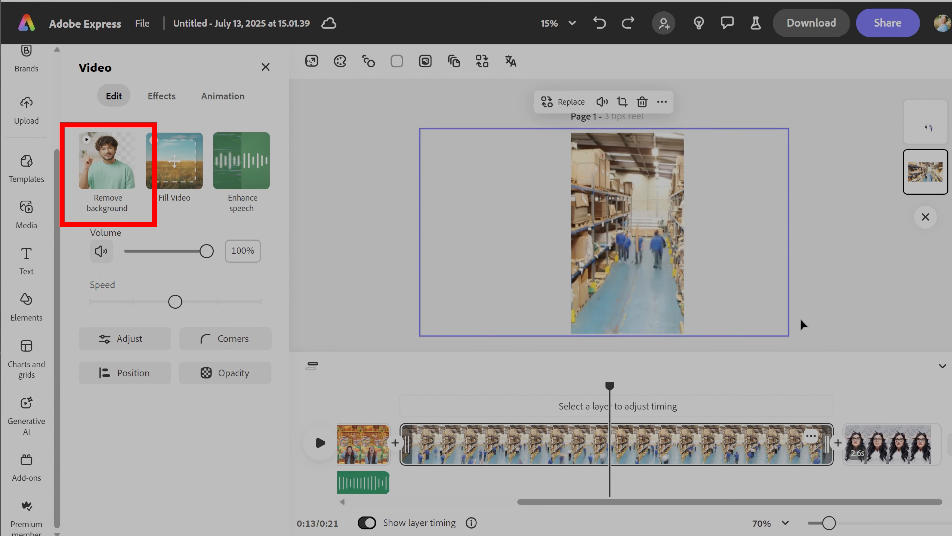
{"action": "key", "text": "ctrl+z"}
{"action": "key", "text": "ctrl+z"}
{"action": "key", "text": "ctrl+z"}
{"action": "key", "text": "ctrl+z"}
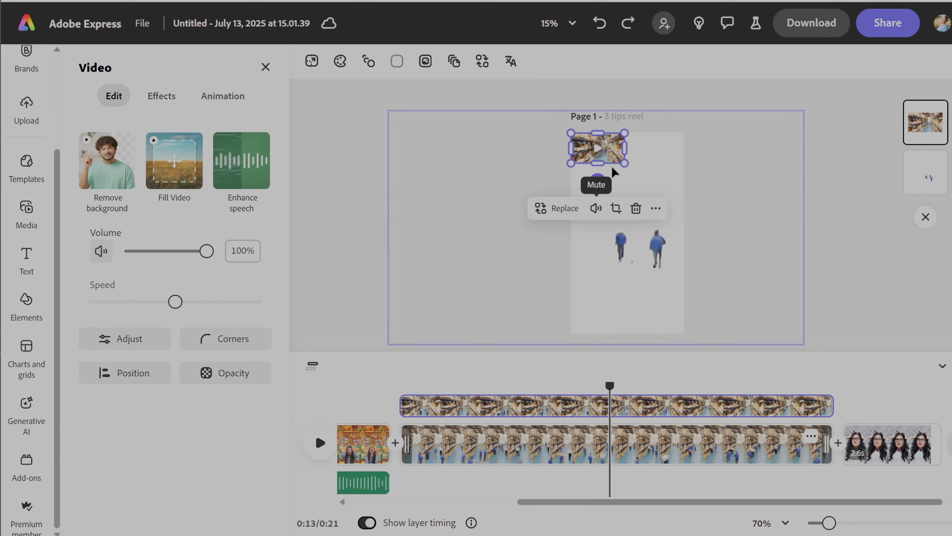
{"action": "key", "text": "ctrl+z"}
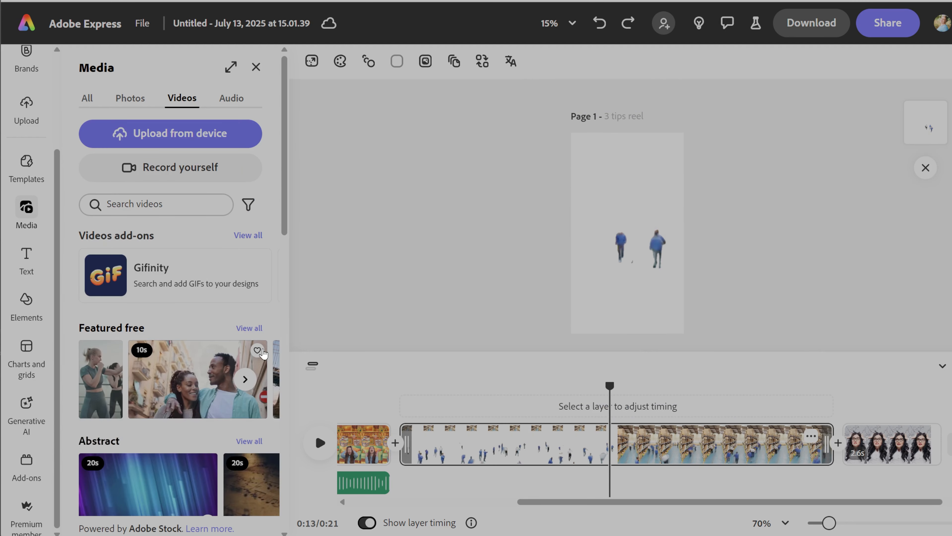
{"action": "scroll", "coordinate": [180, 357], "scroll_direction": "down", "scroll_amount": 12}
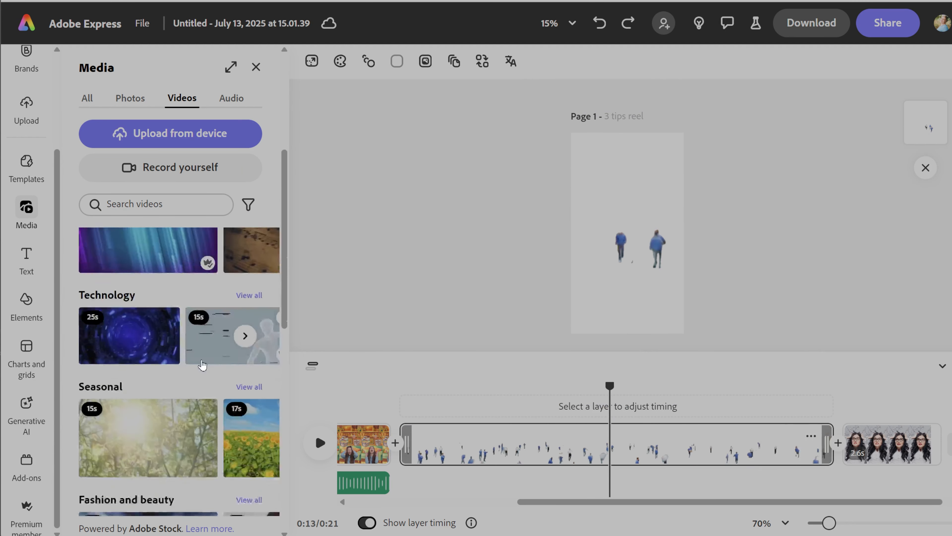
{"action": "key", "text": "ctrl+shift+z"}
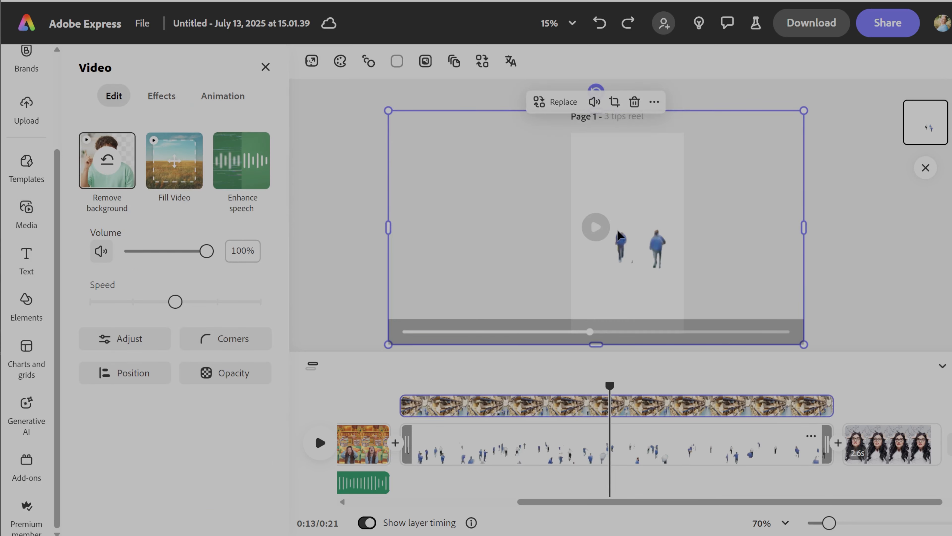
Preview the background-free cutout of the walking workers on the warehouse page
{"action": "left_click", "coordinate": [598, 229]}
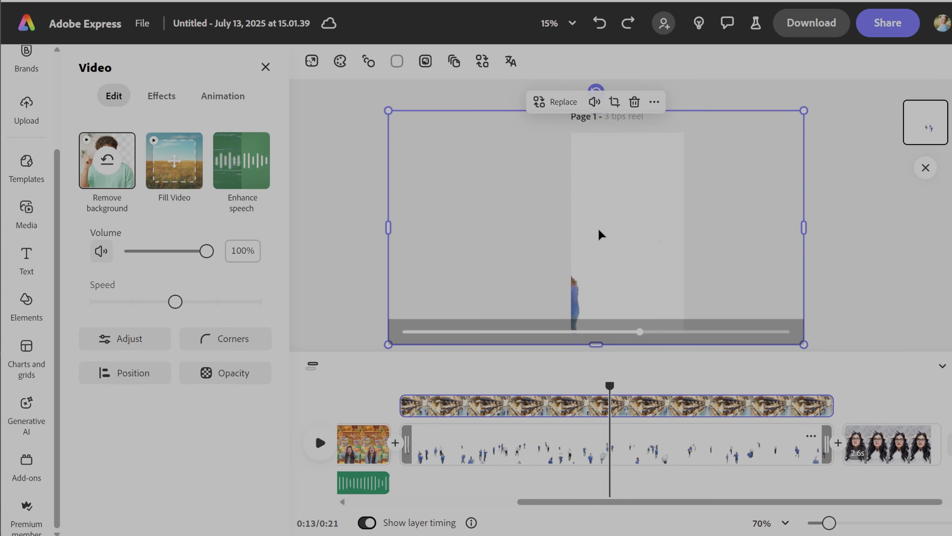
{"action": "left_click", "coordinate": [605, 232]}
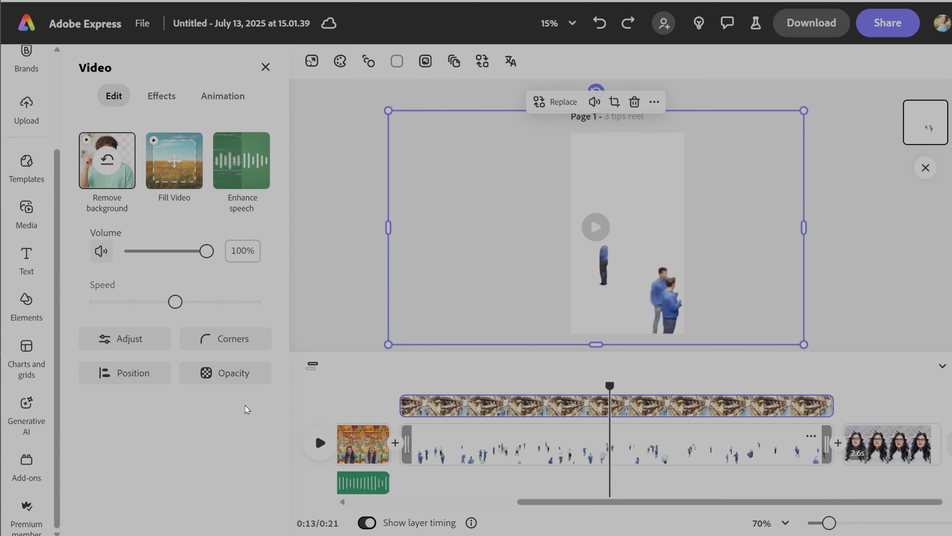
{"action": "left_click", "coordinate": [345, 304]}
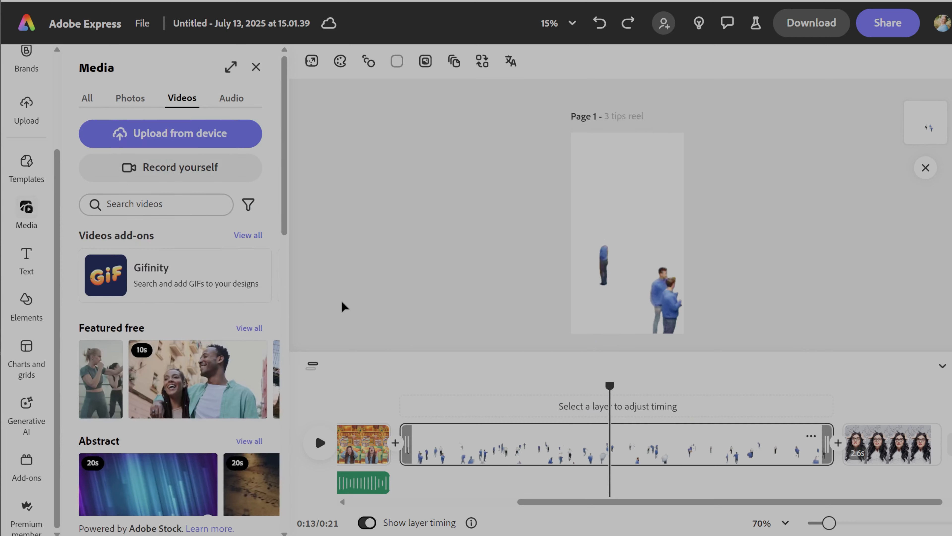
Add the original 11-second warehouse video from the Small business stock videos to the page holding the workers' cutout
{"action": "scroll", "coordinate": [154, 456], "scroll_direction": "down", "scroll_amount": 15}
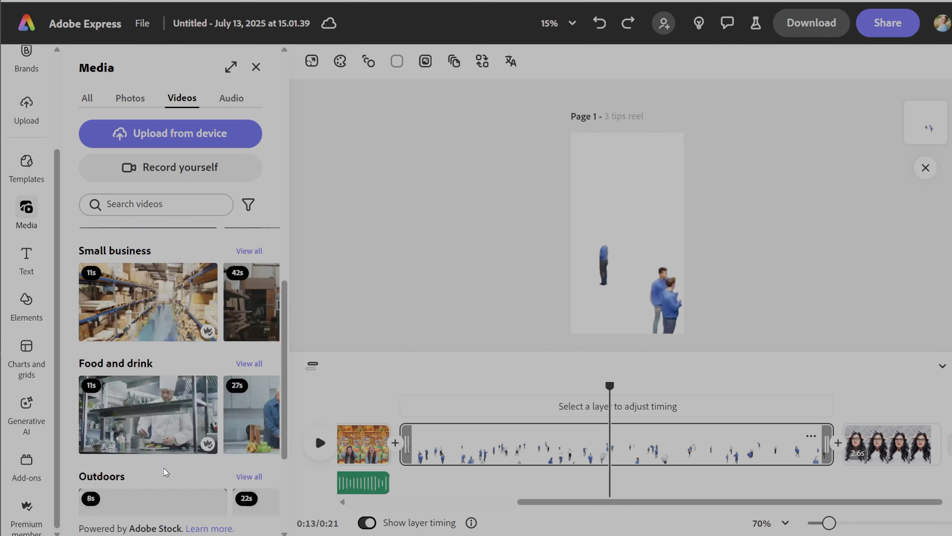
{"action": "scroll", "coordinate": [154, 456], "scroll_direction": "down", "scroll_amount": 4}
{"action": "scroll", "coordinate": [155, 431], "scroll_direction": "up", "scroll_amount": 8}
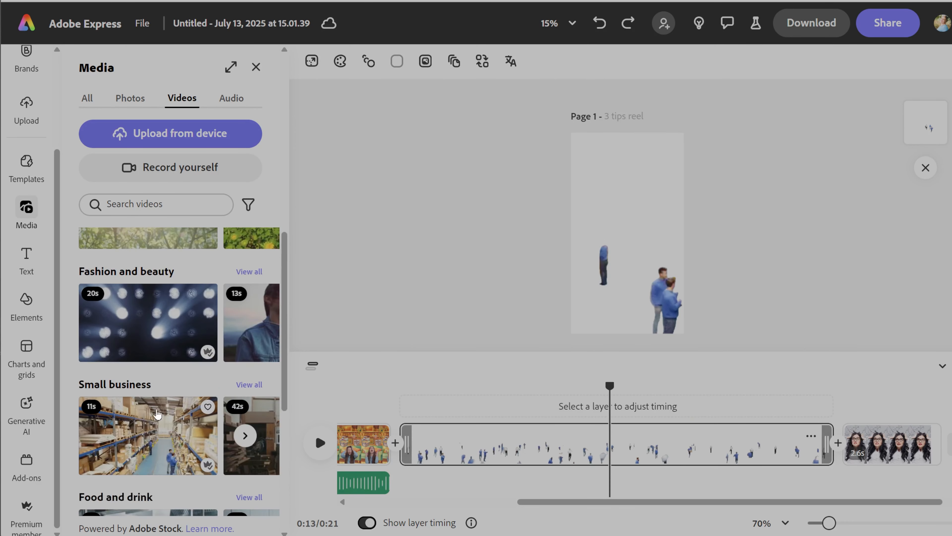
{"action": "left_click", "coordinate": [132, 437]}
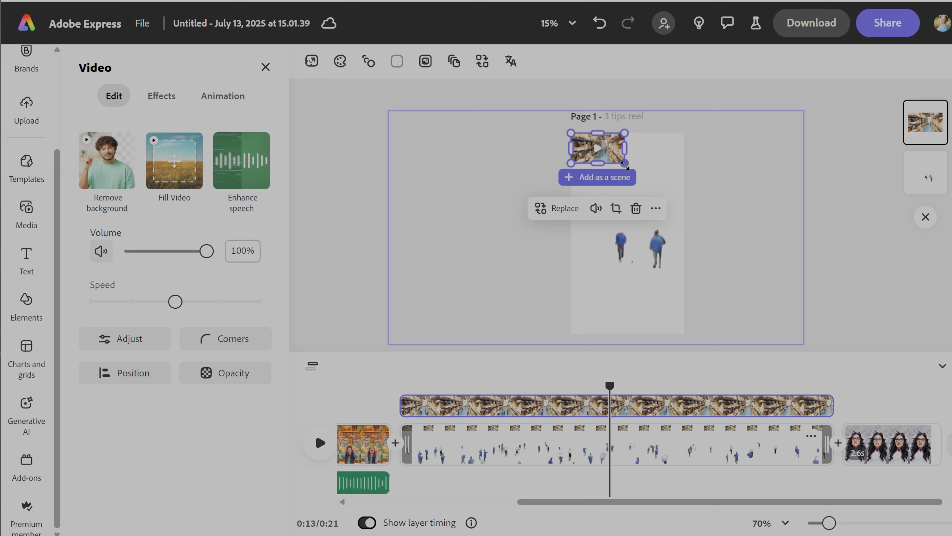
Enlarge and reposition the original warehouse video so it covers the page and lines up exactly with the workers' cutout
{"action": "left_click_drag", "start_coordinate": [625, 165], "coordinate": [851, 290]}
{"action": "left_click_drag", "start_coordinate": [787, 258], "coordinate": [663, 292]}
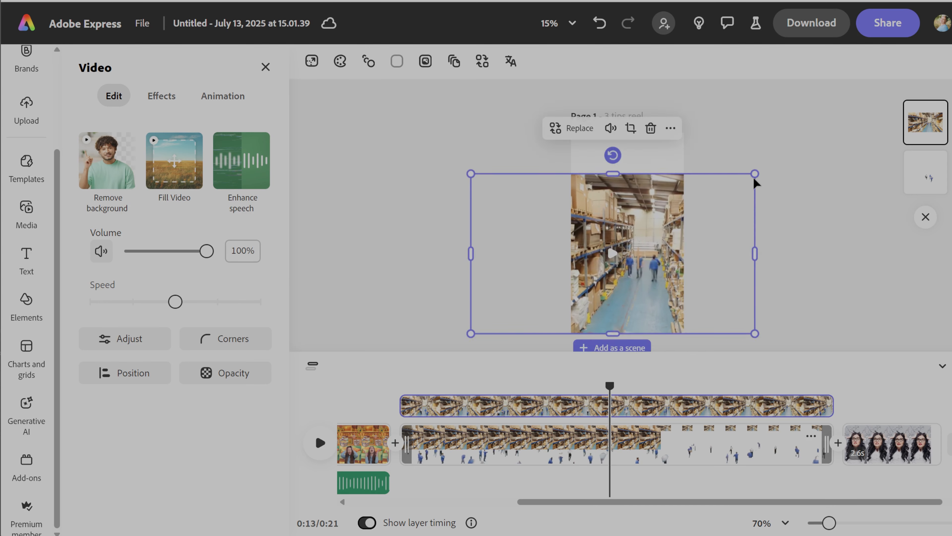
{"action": "left_click_drag", "start_coordinate": [755, 175], "coordinate": [835, 130]}
{"action": "left_click_drag", "start_coordinate": [783, 195], "coordinate": [767, 199]}
{"action": "left_click", "coordinate": [924, 173]}
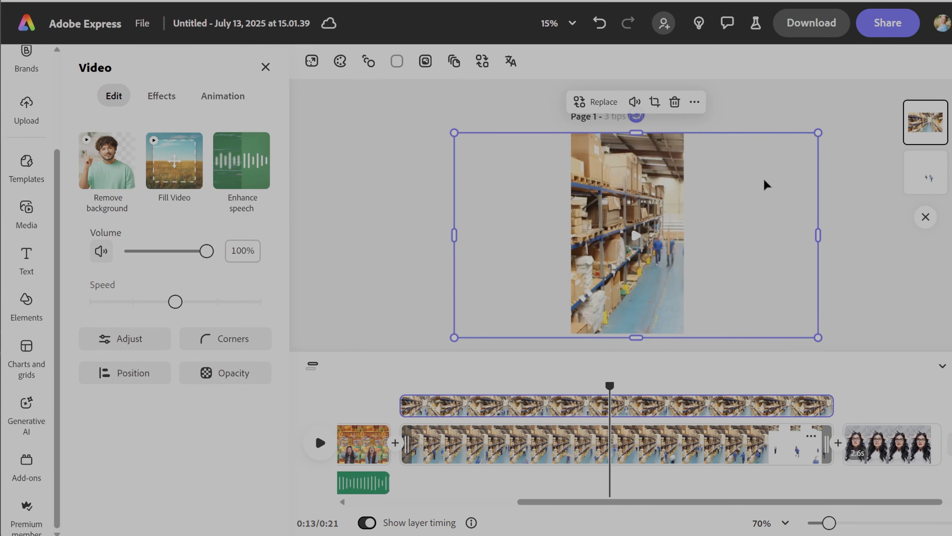
{"action": "mouse_move", "coordinate": [389, 110]}
{"action": "left_mouse_down"}
{"action": "mouse_move", "coordinate": [440, 132]}
{"action": "mouse_move", "coordinate": [388, 110]}
{"action": "left_mouse_up"}
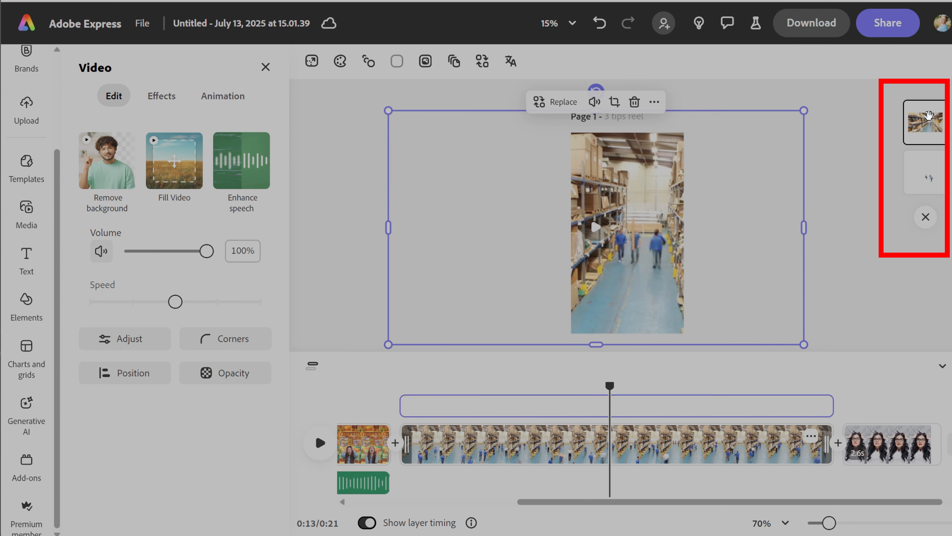
Move the original warehouse video behind the workers' cutout and play the page to check the alignment
{"action": "left_click", "coordinate": [320, 442]}
{"action": "left_click", "coordinate": [320, 443]}
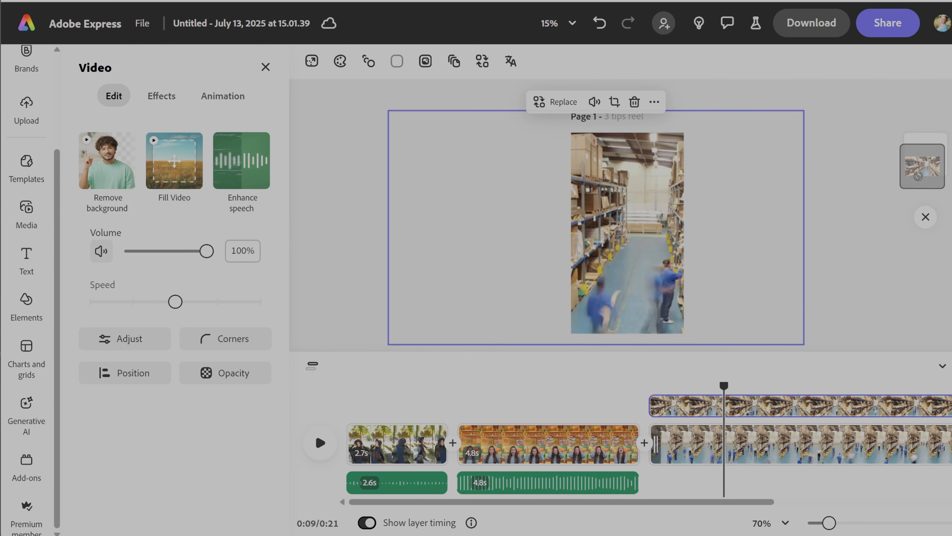
{"action": "left_click", "coordinate": [320, 443]}
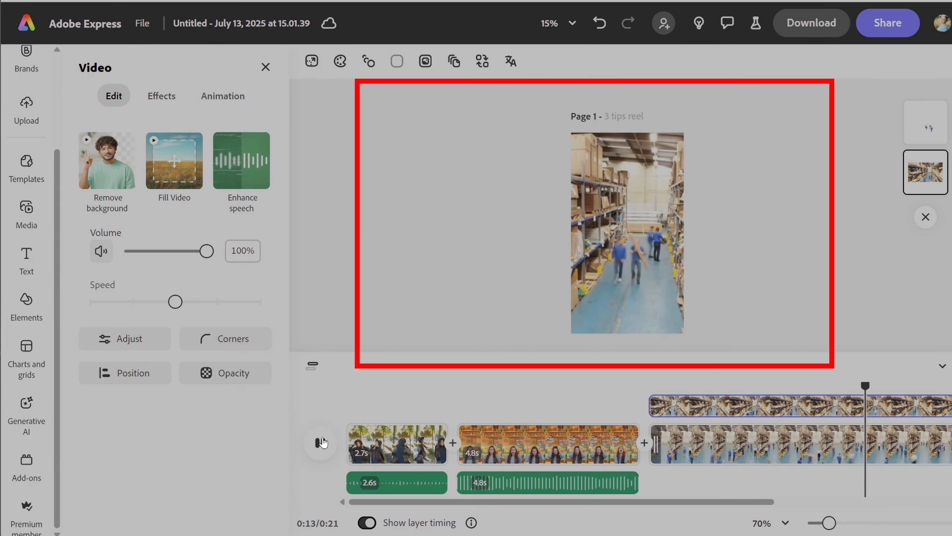
{"action": "key", "text": "space"}
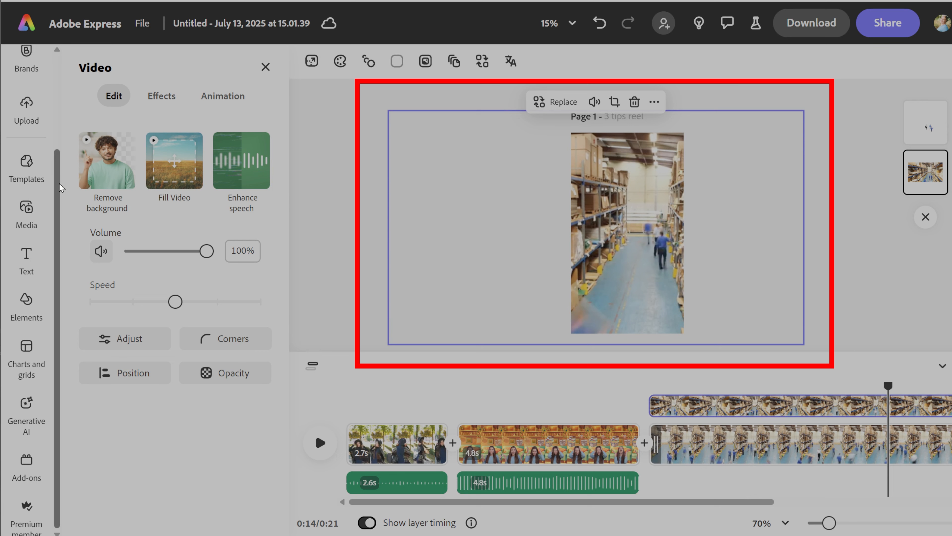
Apply the Grayscale effect to the warehouse background video and play the page back to check the coloured workers
{"action": "left_click", "coordinate": [151, 96]}
{"action": "left_click", "coordinate": [167, 182]}
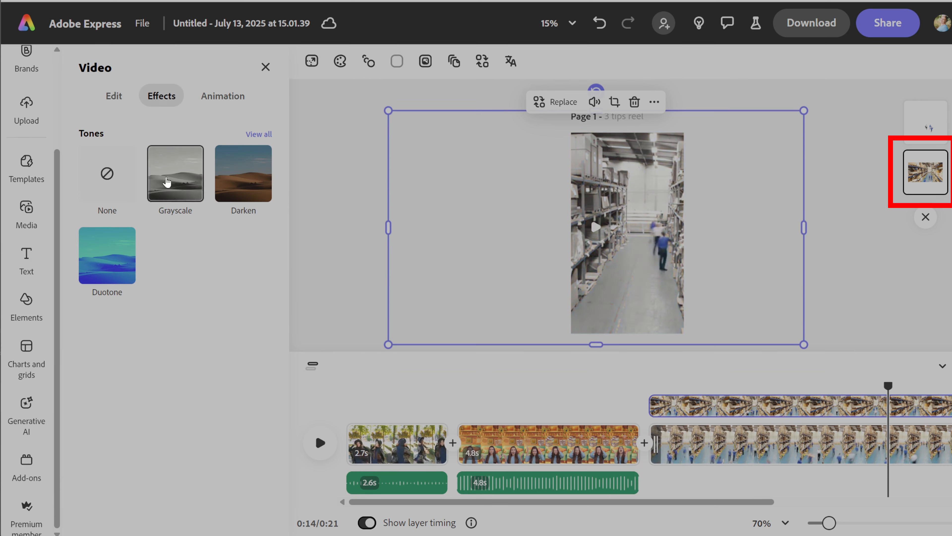
{"action": "left_click", "coordinate": [320, 450]}
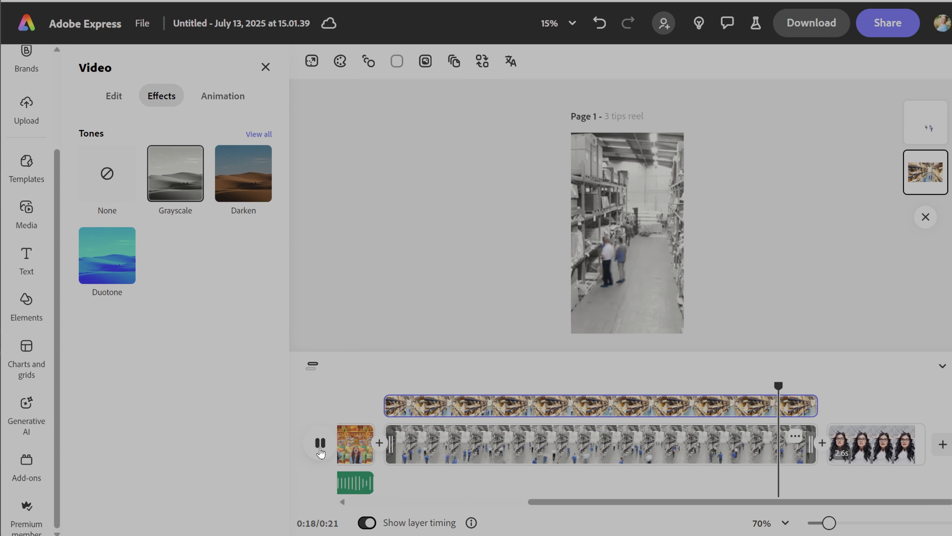
{"action": "left_click", "coordinate": [319, 455]}
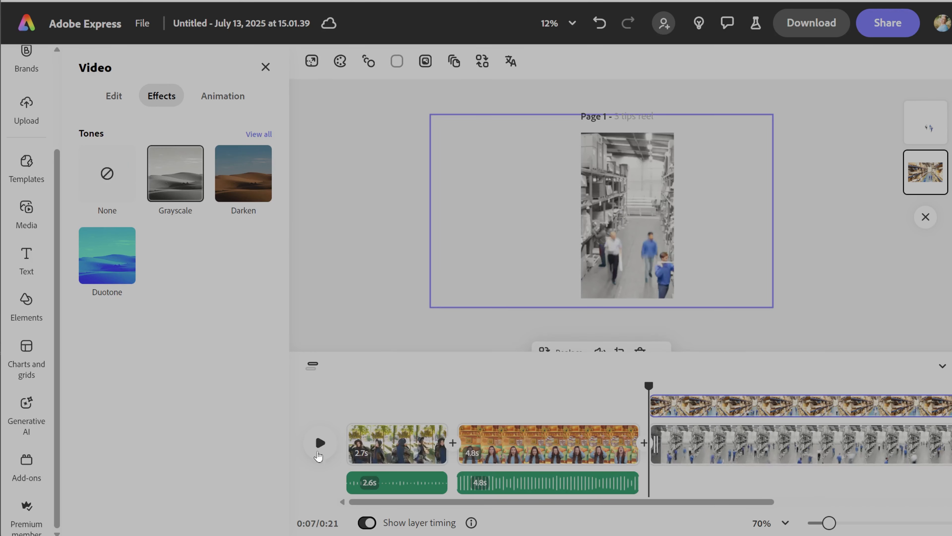
{"action": "left_click", "coordinate": [311, 453]}
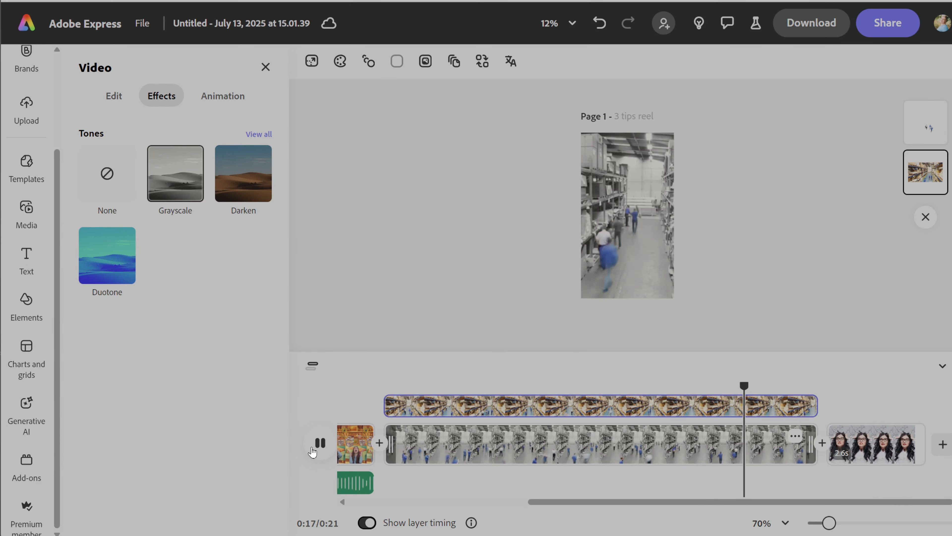
{"action": "left_click", "coordinate": [312, 450]}
{"action": "key", "text": "space"}
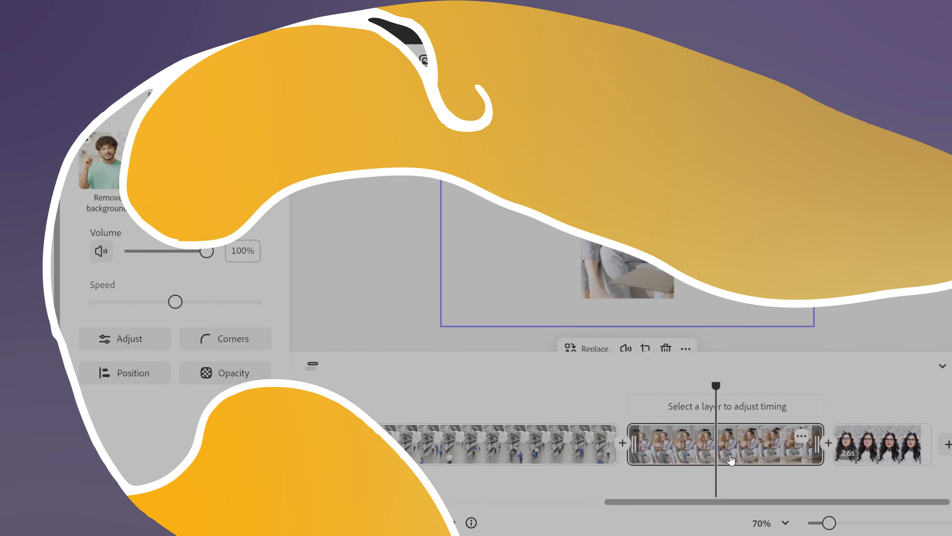
Remove the background from the couple's video, then enlarge and align an original copy over the cutout
{"action": "left_click", "coordinate": [99, 206]}
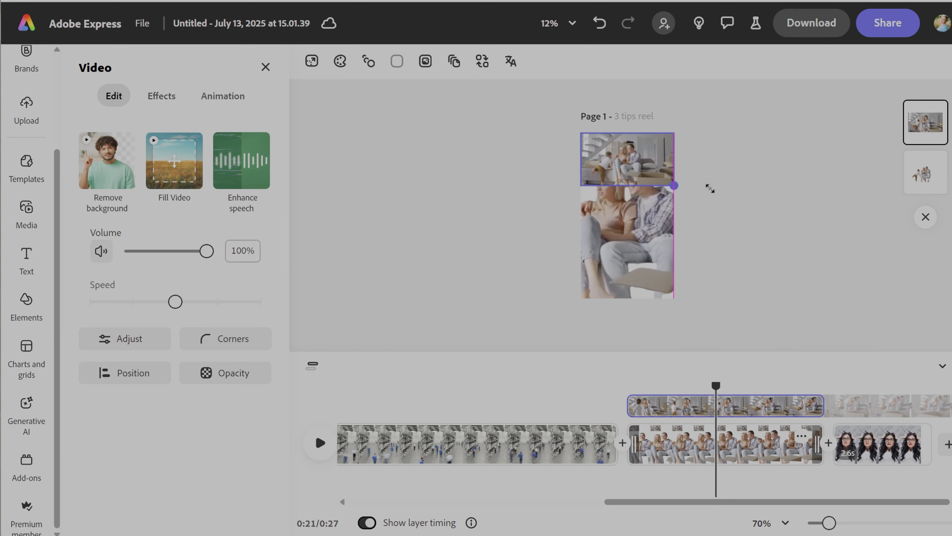
{"action": "left_click_drag", "start_coordinate": [708, 187], "coordinate": [680, 265]}
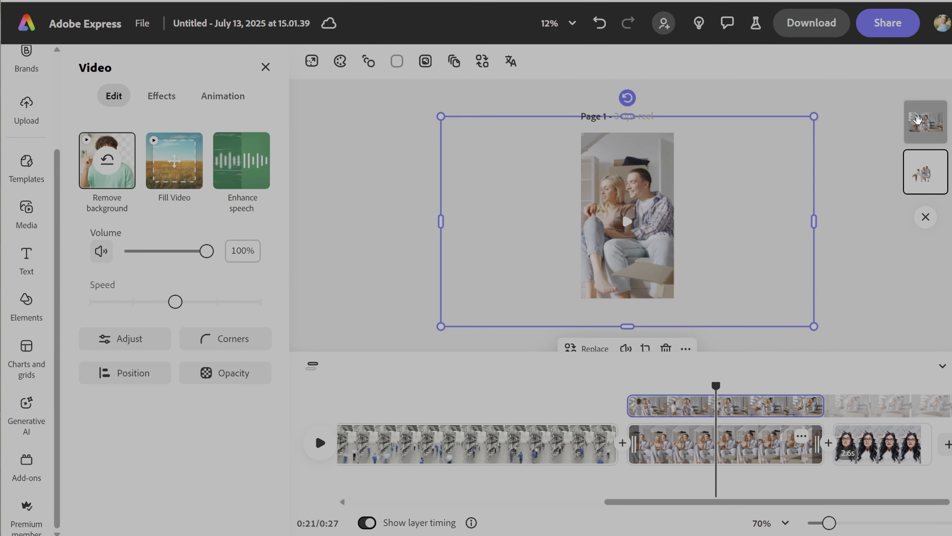
{"action": "left_click_drag", "start_coordinate": [793, 128], "coordinate": [832, 107]}
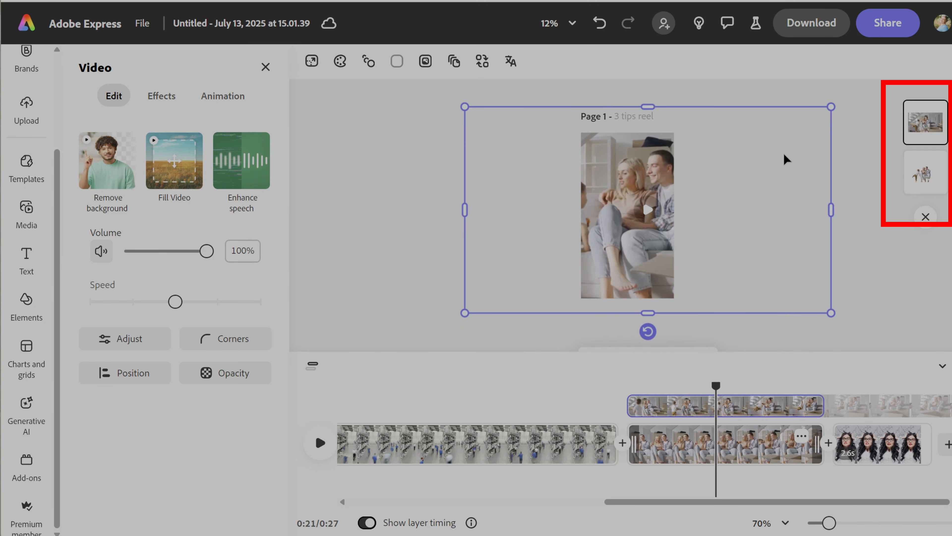
{"action": "mouse_move", "coordinate": [789, 149]}
{"action": "left_mouse_down"}
{"action": "mouse_move", "coordinate": [765, 176]}
{"action": "mouse_move", "coordinate": [745, 169]}
{"action": "left_mouse_up"}
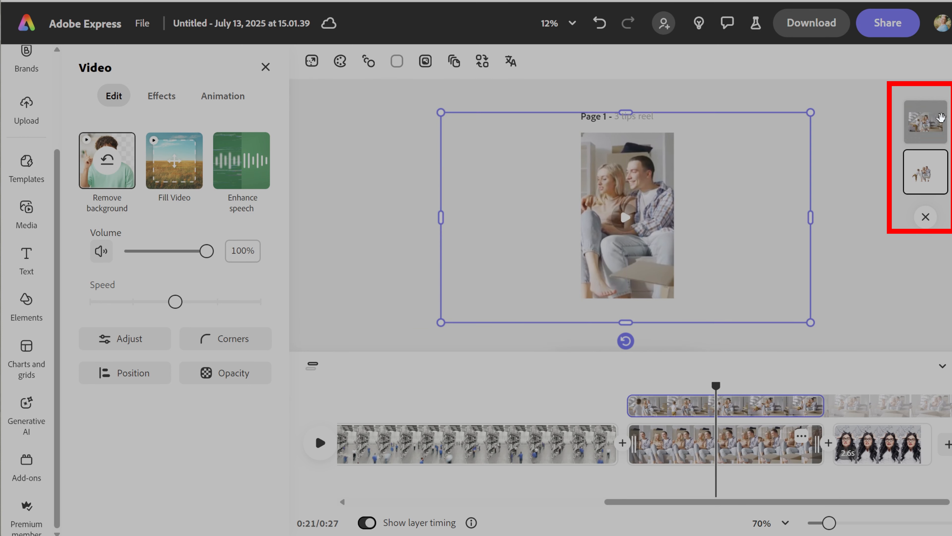
Move the original couple's video behind the cutout, set its blur to 86, and preview the page
{"action": "left_click_drag", "start_coordinate": [925, 122], "coordinate": [923, 183]}
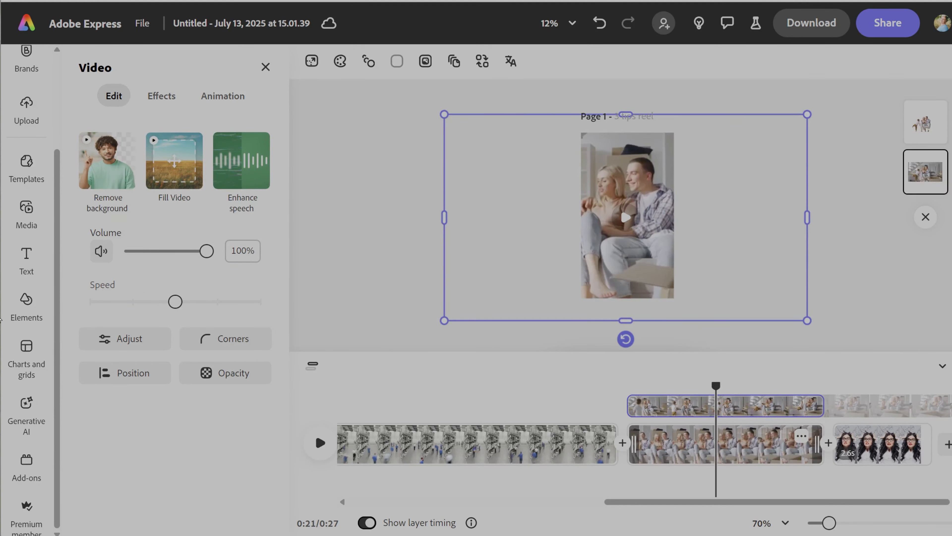
{"action": "left_click", "coordinate": [120, 341]}
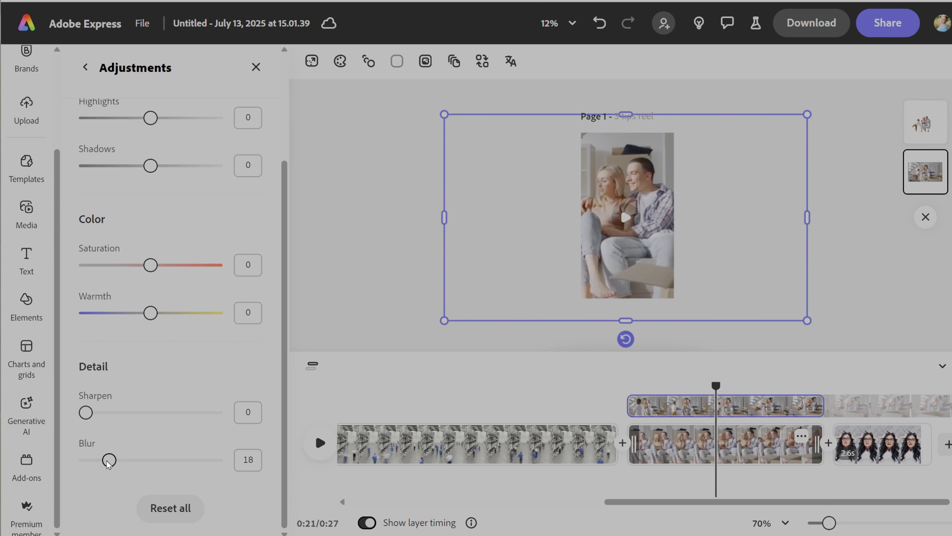
{"action": "left_click_drag", "start_coordinate": [167, 465], "coordinate": [247, 467]}
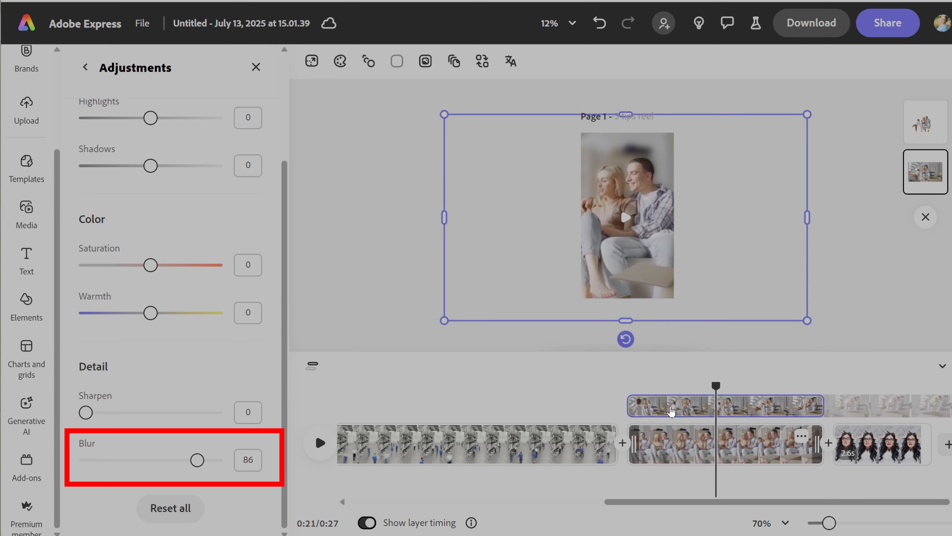
{"action": "left_click", "coordinate": [624, 390]}
{"action": "left_click", "coordinate": [317, 442]}
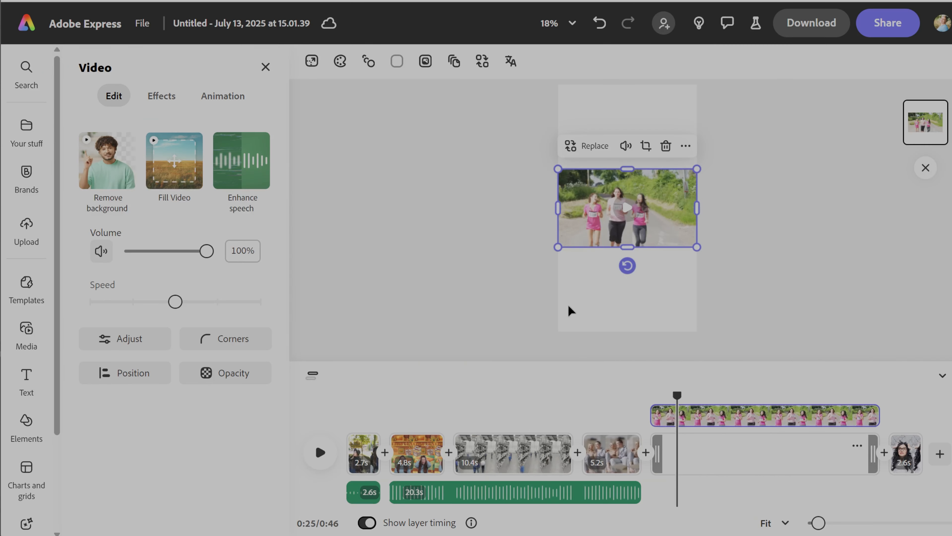
Enlarge and position the running women's video to fill the page, and remove its background
{"action": "left_click_drag", "start_coordinate": [697, 169], "coordinate": [878, 85]}
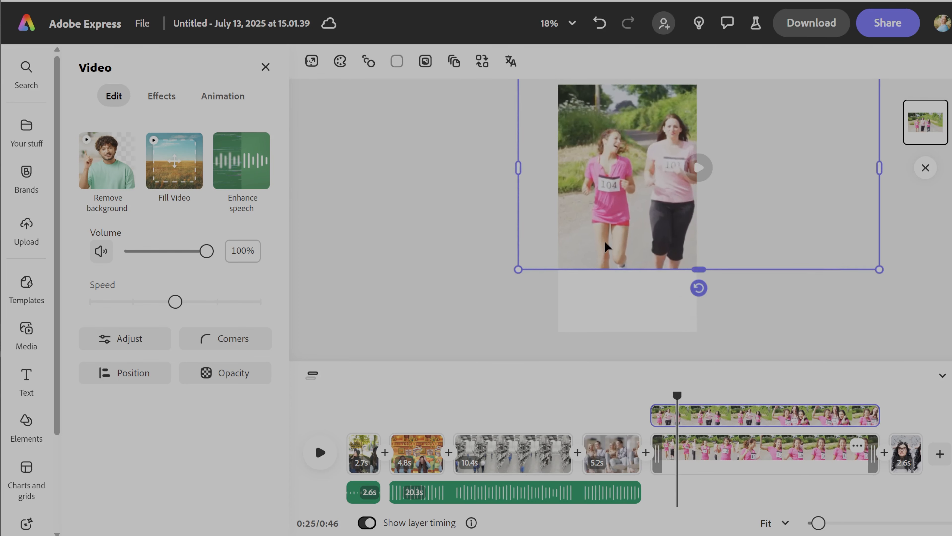
{"action": "left_click_drag", "start_coordinate": [718, 233], "coordinate": [808, 260]}
{"action": "left_click", "coordinate": [319, 452]}
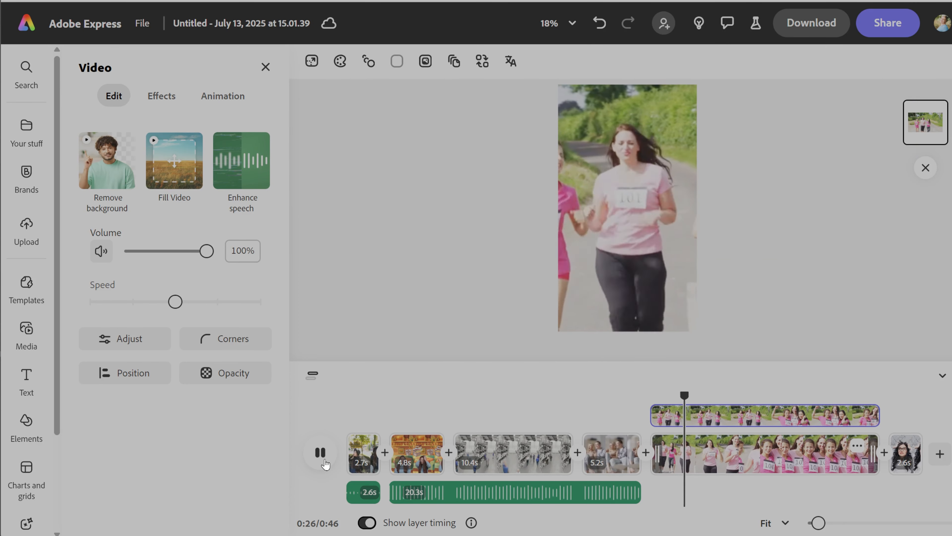
{"action": "key", "text": "ctrl+z"}
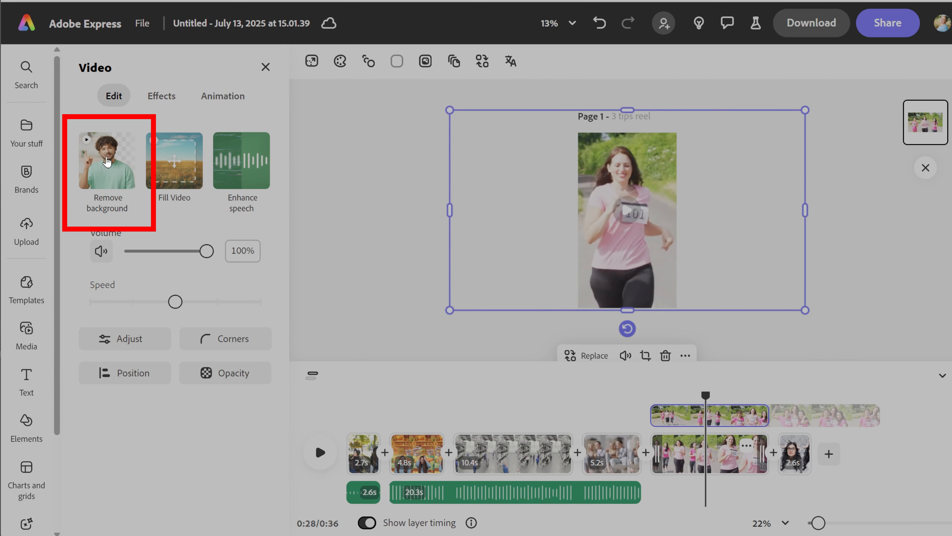
{"action": "left_click", "coordinate": [107, 165]}
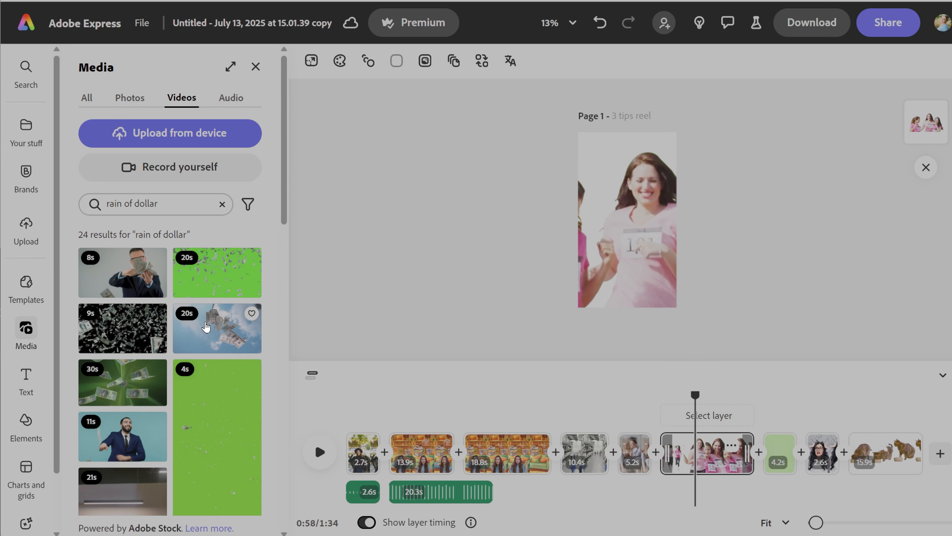
Add the 20-second video of dollar bills falling from a blue sky, enlarge it over the page, and place it behind the runners' cutout
{"action": "left_click", "coordinate": [206, 327]}
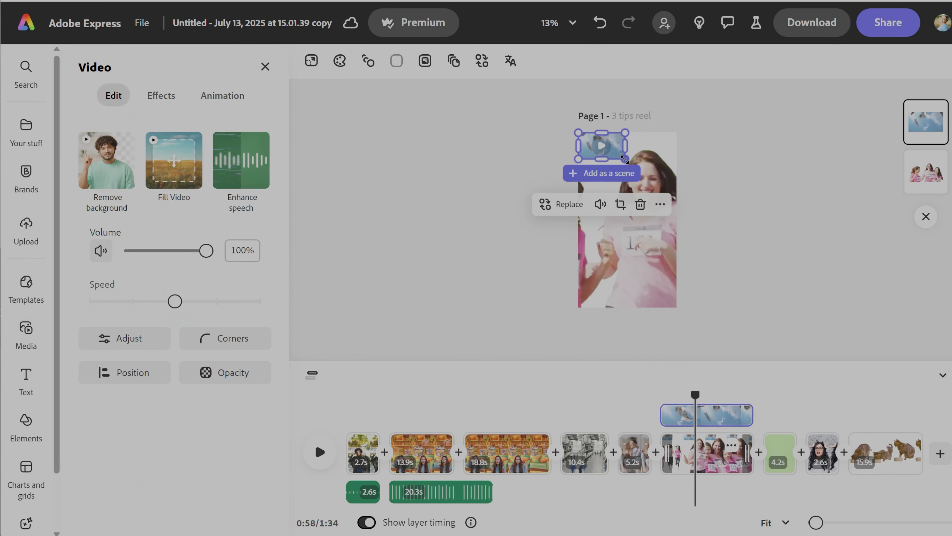
{"action": "left_click_drag", "start_coordinate": [624, 159], "coordinate": [929, 332]}
{"action": "left_click_drag", "start_coordinate": [810, 293], "coordinate": [666, 281]}
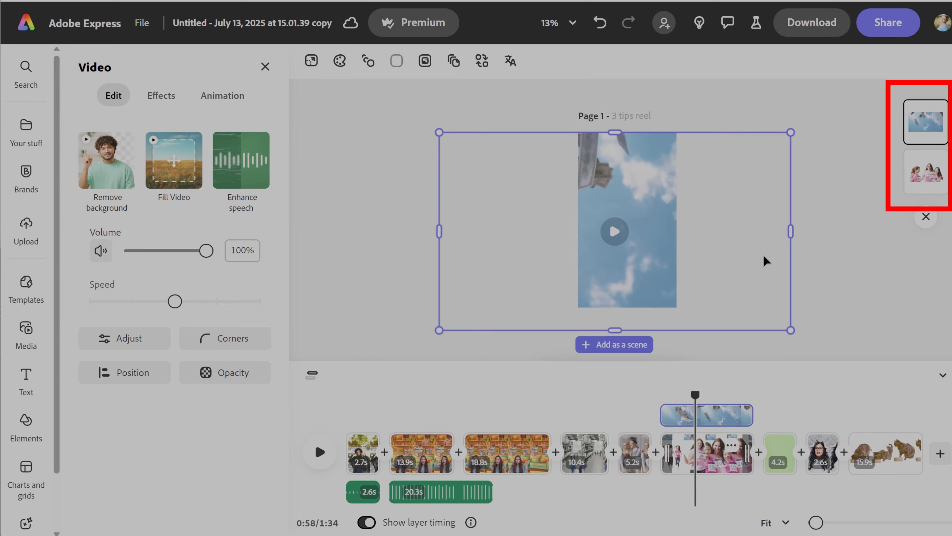
{"action": "left_click_drag", "start_coordinate": [926, 131], "coordinate": [926, 173]}
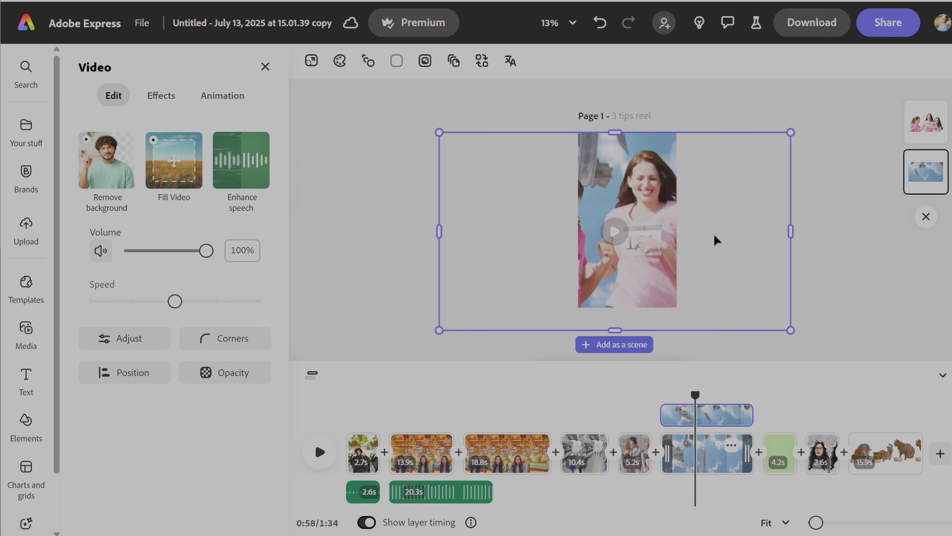
{"action": "left_click", "coordinate": [667, 396]}
{"action": "key", "text": "space"}
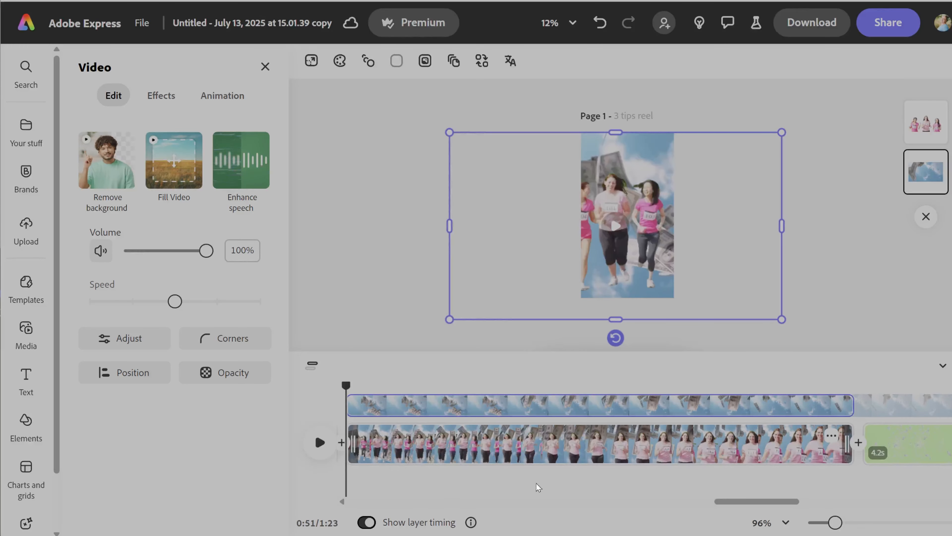
Set the runners' cutout video to the fastest speed and preview the page
{"action": "left_click", "coordinate": [480, 444]}
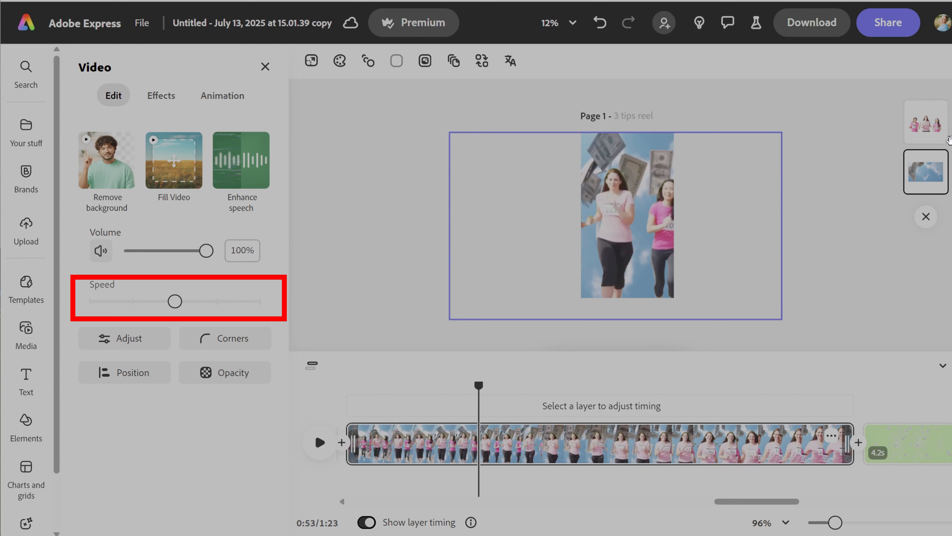
{"action": "left_click", "coordinate": [940, 130]}
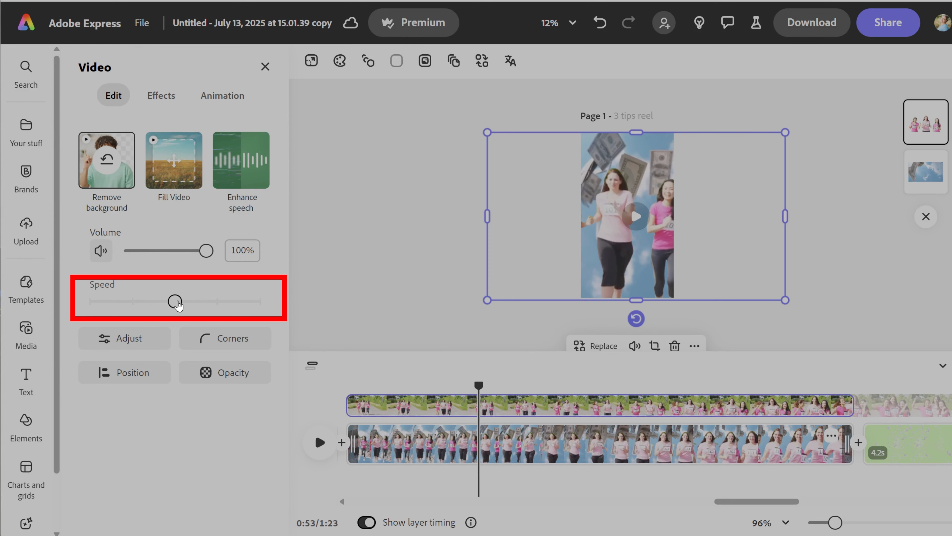
{"action": "left_click_drag", "start_coordinate": [175, 300], "coordinate": [261, 300]}
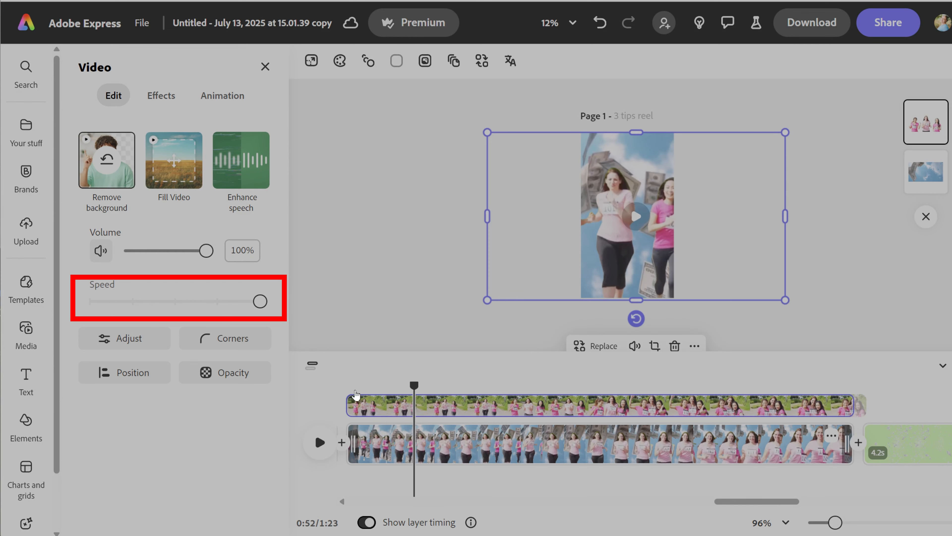
{"action": "key", "text": "space"}
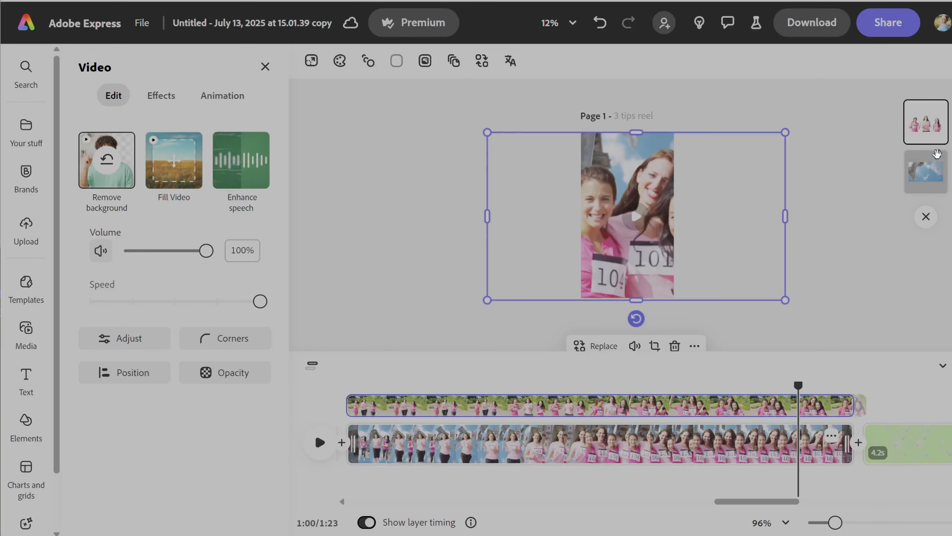
Set the falling dollar bills background video to the slowest speed, preview the page, and reselect the runners' cutout
{"action": "left_click", "coordinate": [915, 169]}
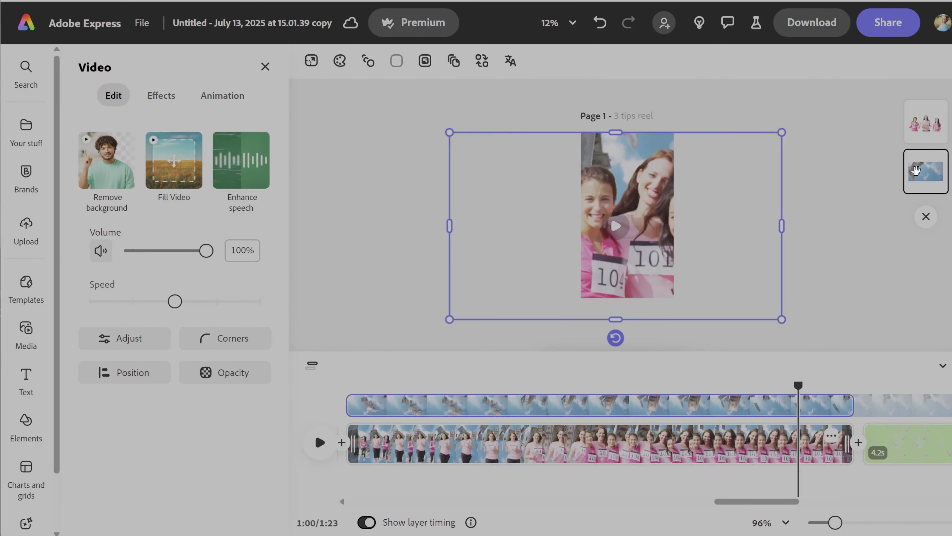
{"action": "left_click_drag", "start_coordinate": [174, 301], "coordinate": [3, 305]}
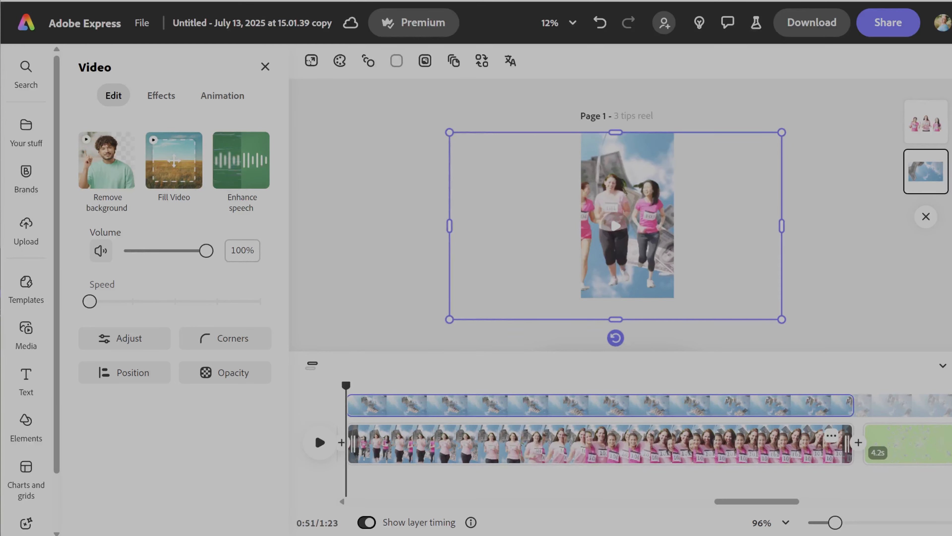
{"action": "left_click", "coordinate": [319, 441]}
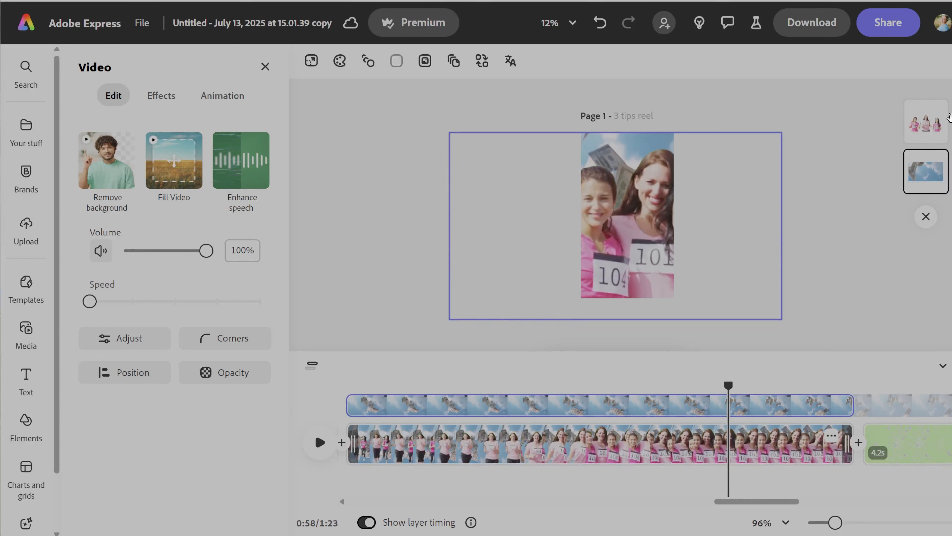
{"action": "left_click", "coordinate": [948, 118]}
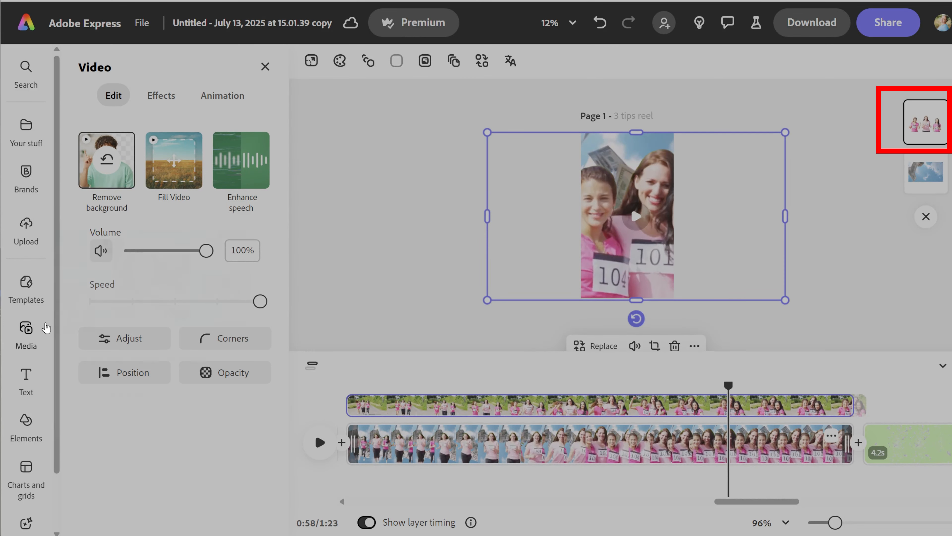
Remove the background from the green-screen video of falling dollar bills, and scrub through the cat cutout clip to check its edges
{"action": "left_click", "coordinate": [107, 167]}
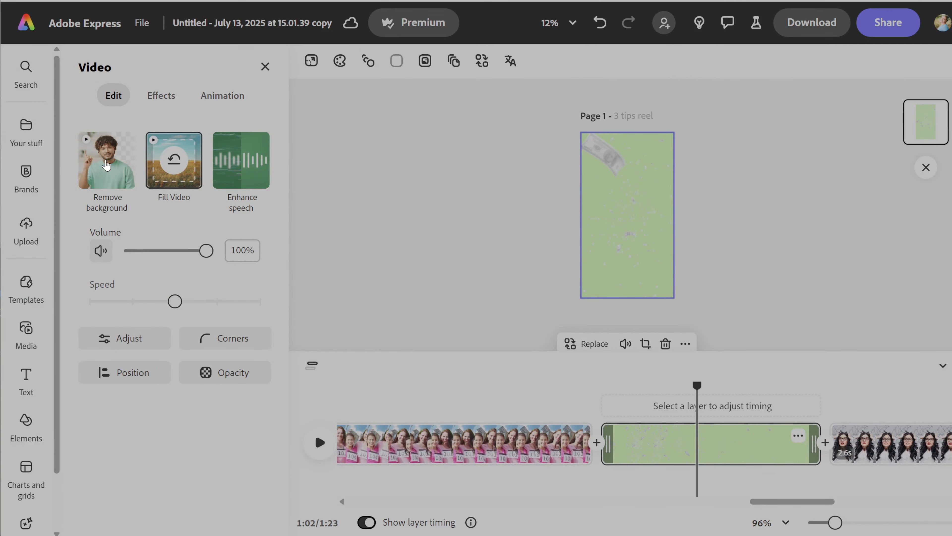
{"action": "left_click", "coordinate": [106, 165]}
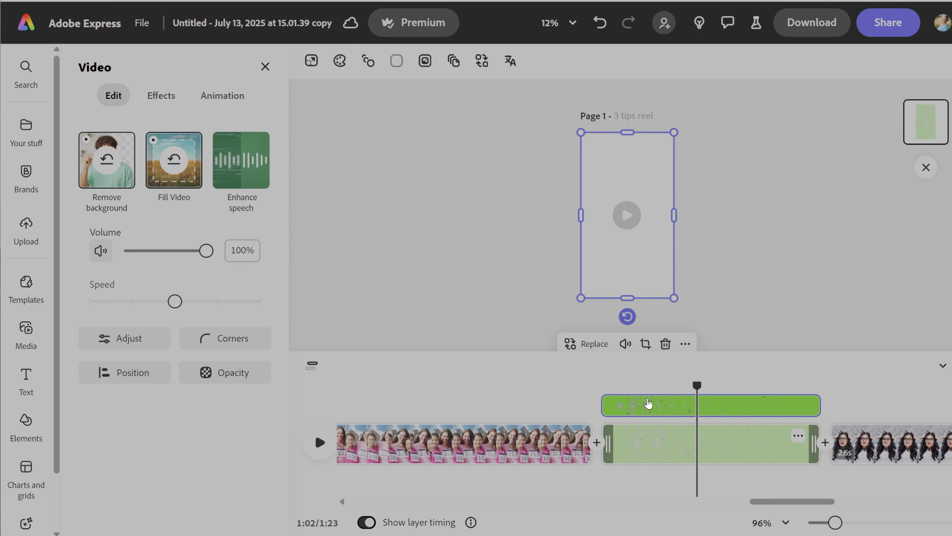
{"action": "left_click_drag", "start_coordinate": [696, 386], "coordinate": [697, 405]}
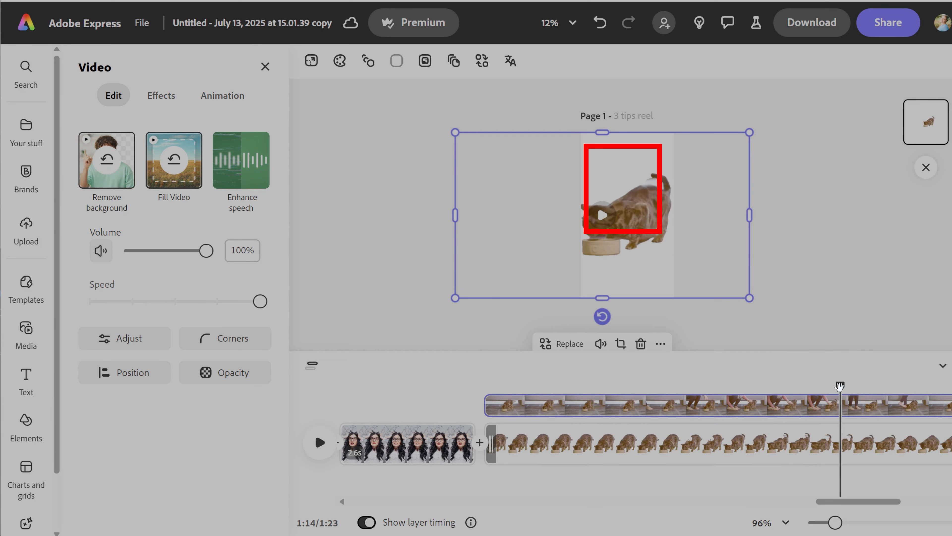
{"action": "left_click_drag", "start_coordinate": [839, 386], "coordinate": [791, 388]}
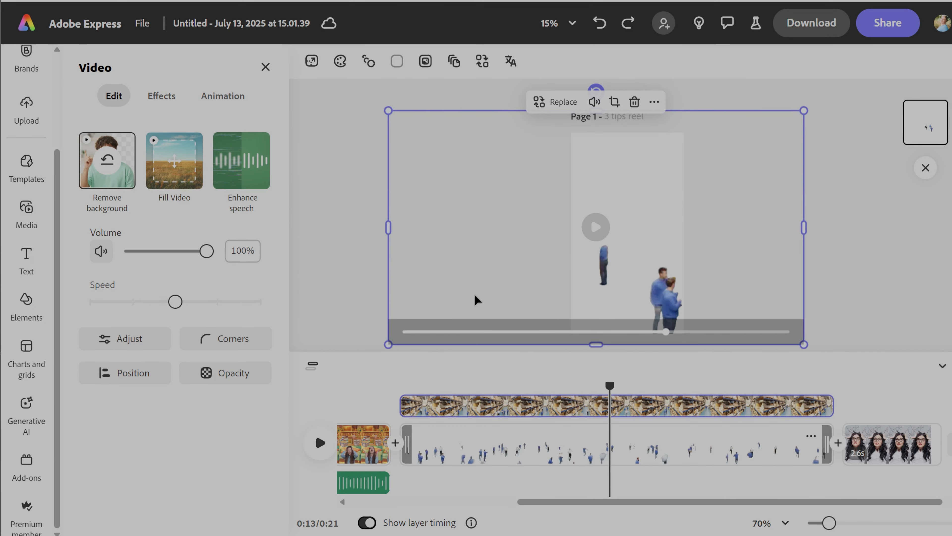
Add the 11-second warehouse video from the Small business stock videos to the page with the blue-jacketed workers' cutout
{"action": "left_click", "coordinate": [349, 303]}
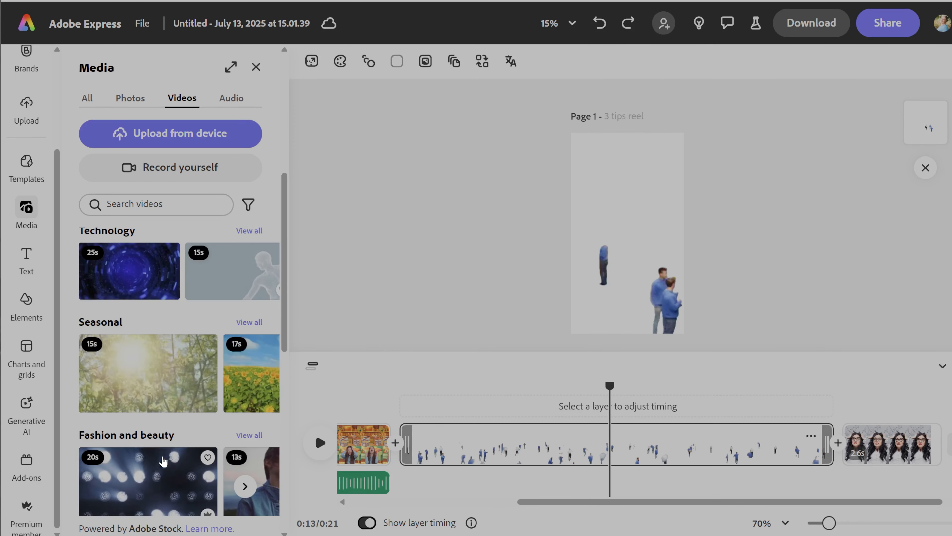
{"action": "scroll", "coordinate": [163, 460], "scroll_direction": "down", "scroll_amount": 10}
{"action": "scroll", "coordinate": [154, 449], "scroll_direction": "up", "scroll_amount": 6}
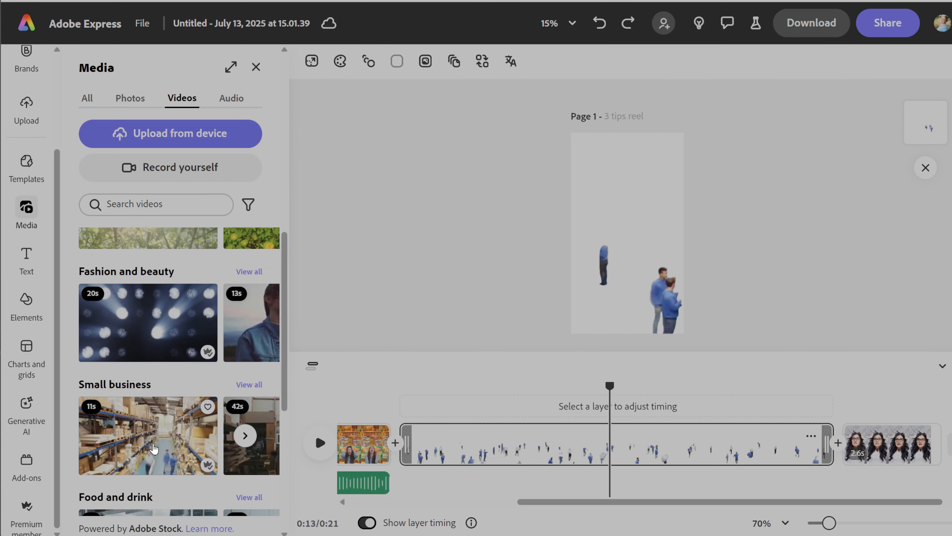
{"action": "left_click", "coordinate": [135, 427]}
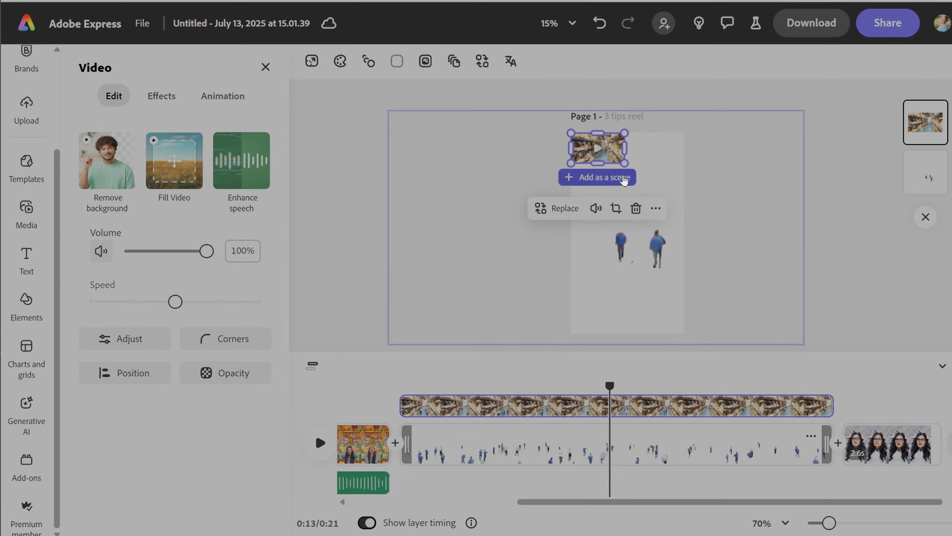